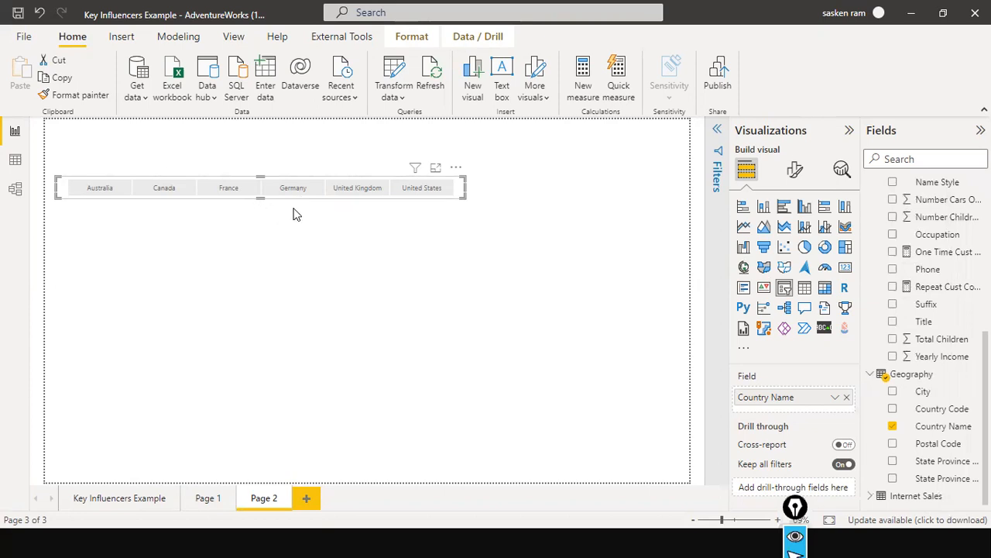
- Inspect the country slicer's orientation and selection settings in its visual formatting
{"action": "left_click", "coordinate": [795, 171]}
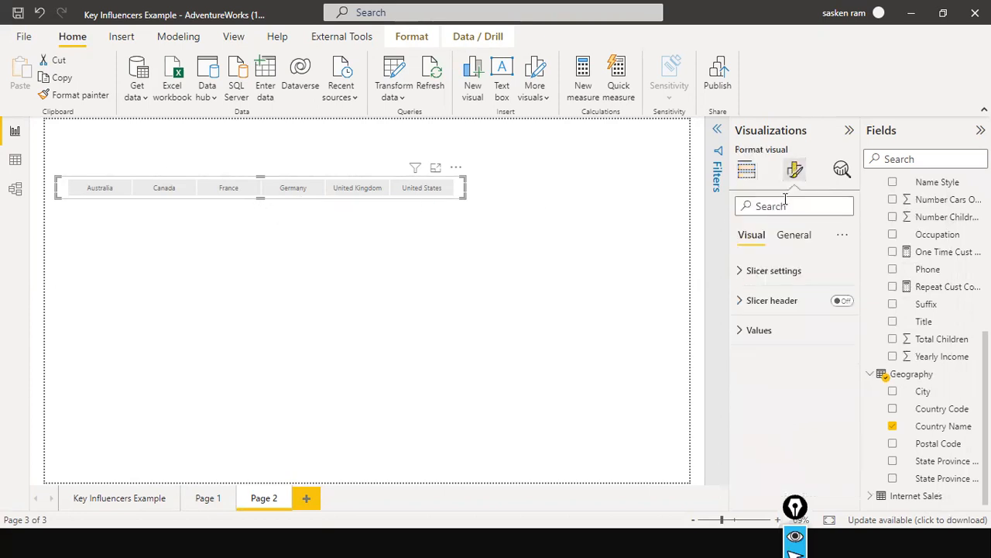
{"action": "left_click", "coordinate": [739, 273]}
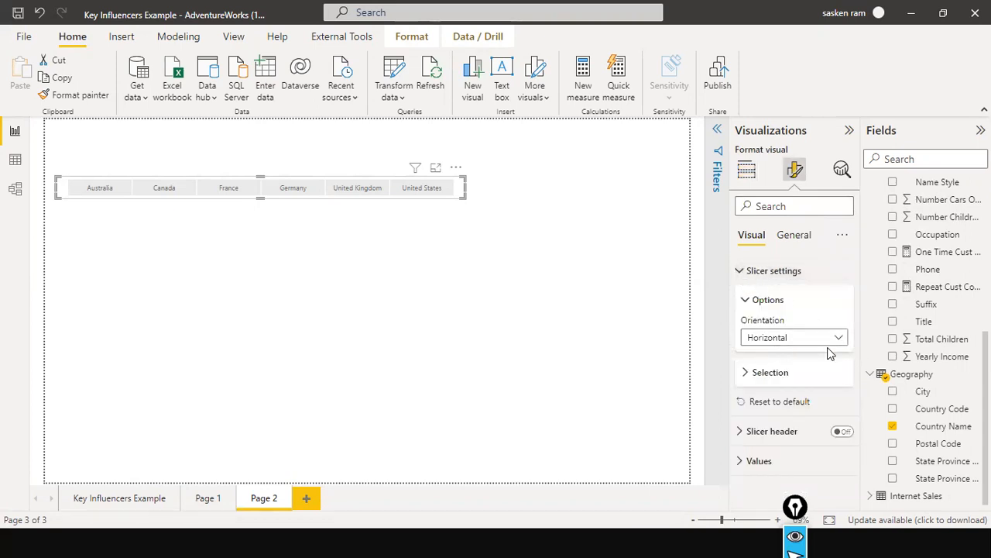
{"action": "left_click", "coordinate": [745, 375]}
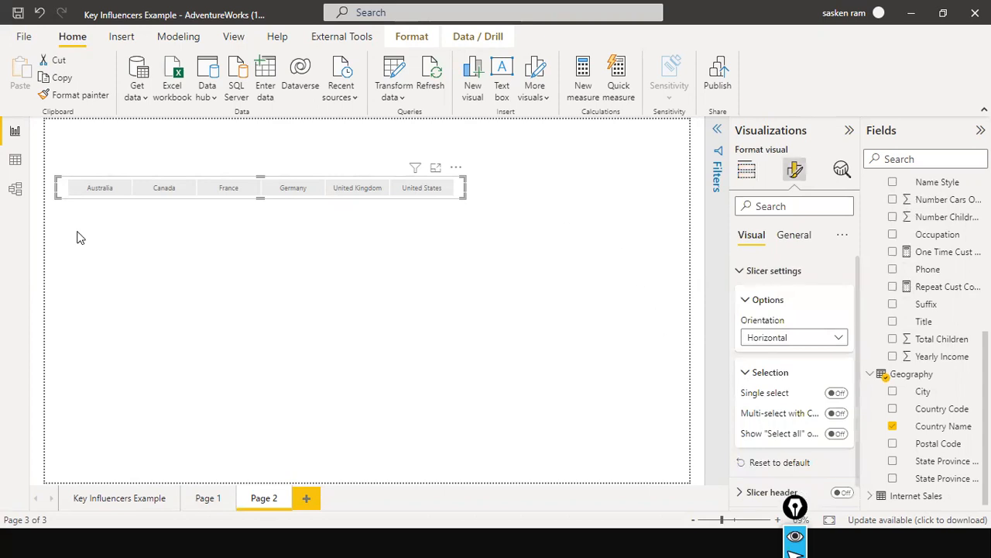
{"action": "left_click", "coordinate": [223, 248]}
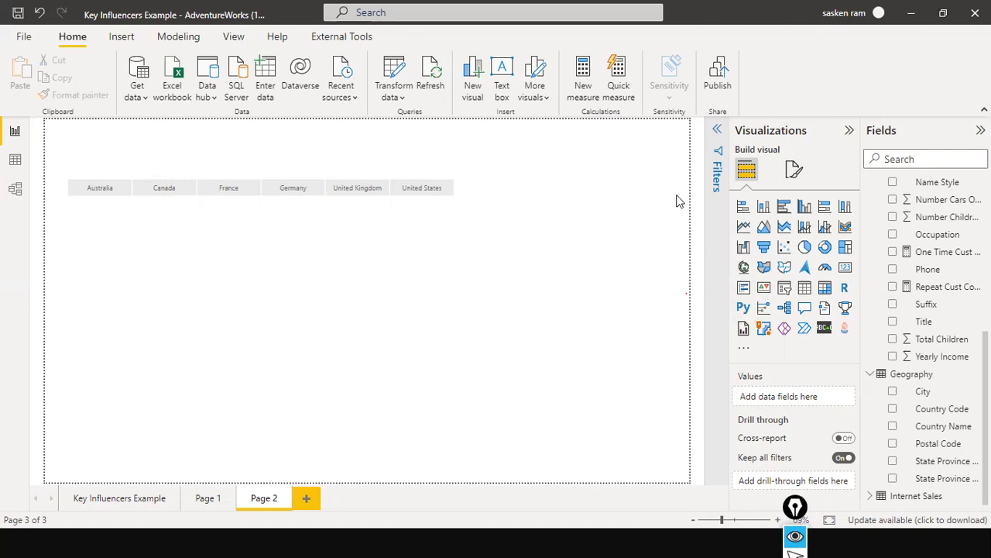
- Add a Key influencers visual below the country slicer, making it taller and placing it just beneath the slicer
{"action": "left_click", "coordinate": [768, 309]}
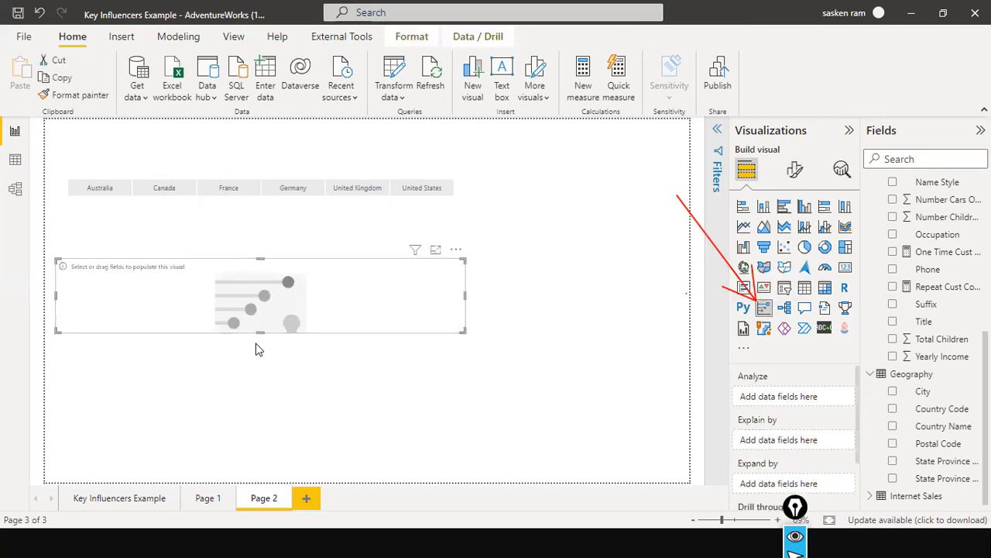
{"action": "left_click_drag", "start_coordinate": [260, 333], "coordinate": [249, 457]}
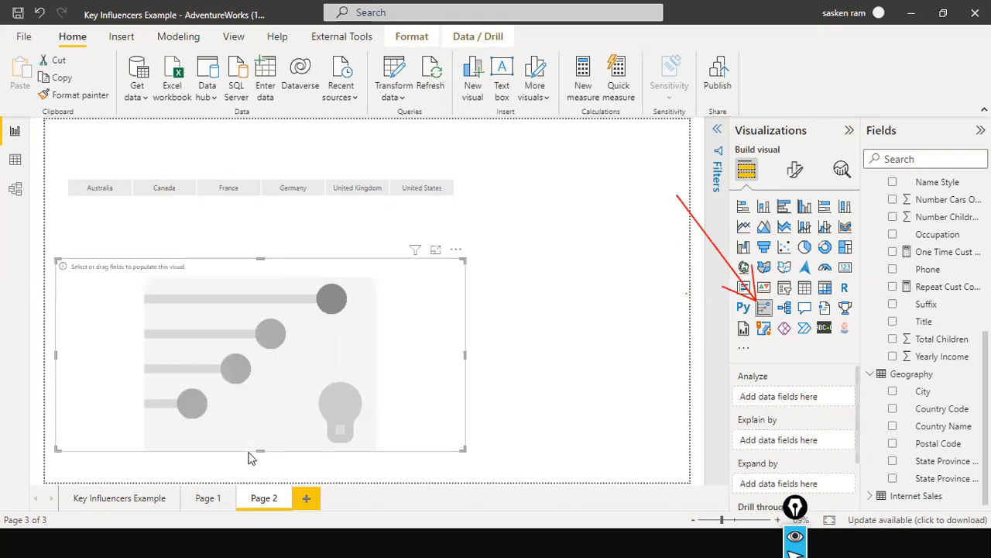
{"action": "left_click_drag", "start_coordinate": [424, 316], "coordinate": [442, 293]}
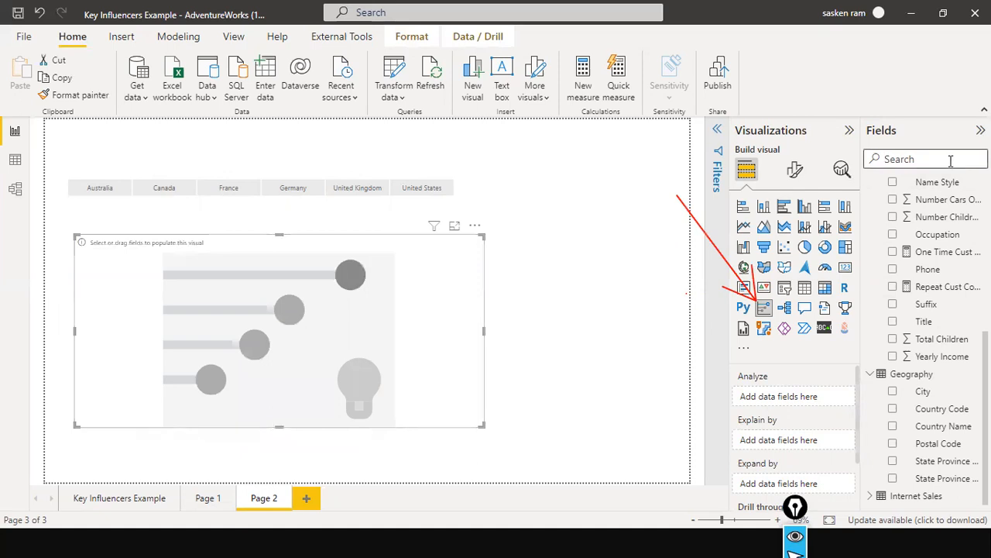
- Find the Customer Type field and set it as the Analyze field of the key influencers visual
{"action": "type", "text": "cust"}
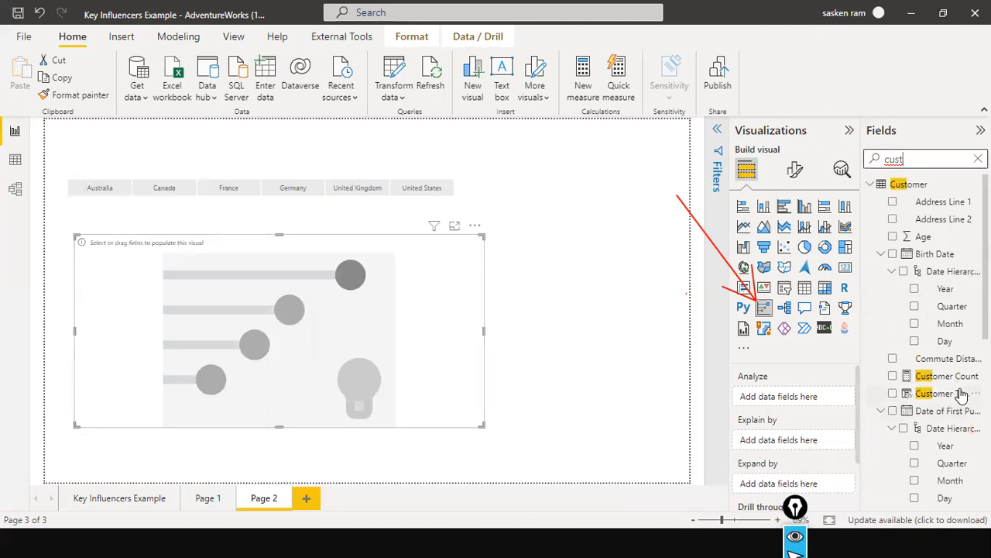
{"action": "left_click_drag", "start_coordinate": [927, 397], "coordinate": [810, 399]}
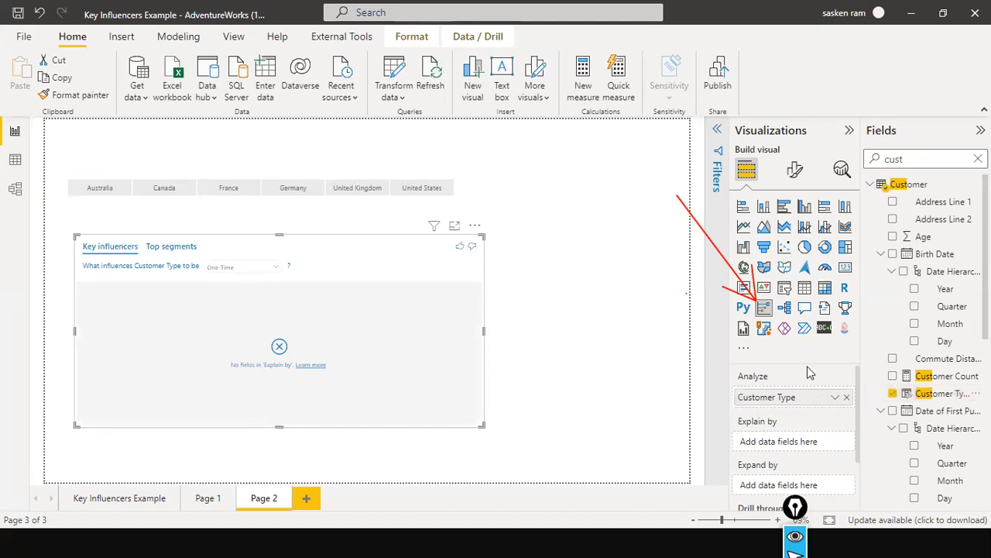
{"action": "left_click_drag", "start_coordinate": [694, 350], "coordinate": [731, 367]}
{"action": "left_click_drag", "start_coordinate": [731, 422], "coordinate": [735, 422]}
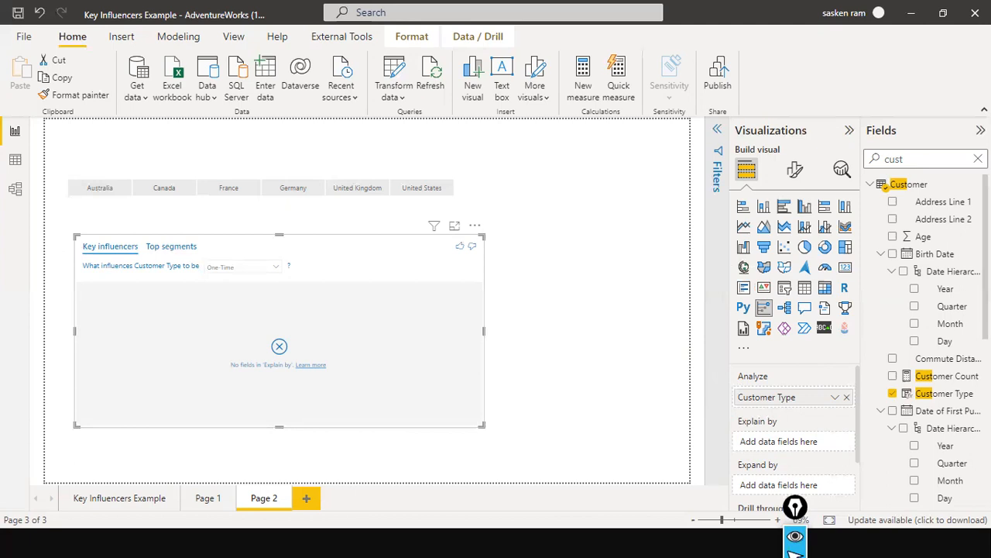
- Clear the field search and look through the Customer and Geography fields for possible explanatory factors
{"action": "left_click", "coordinate": [979, 159]}
{"action": "scroll", "coordinate": [937, 367], "scroll_direction": "down", "scroll_amount": 2}
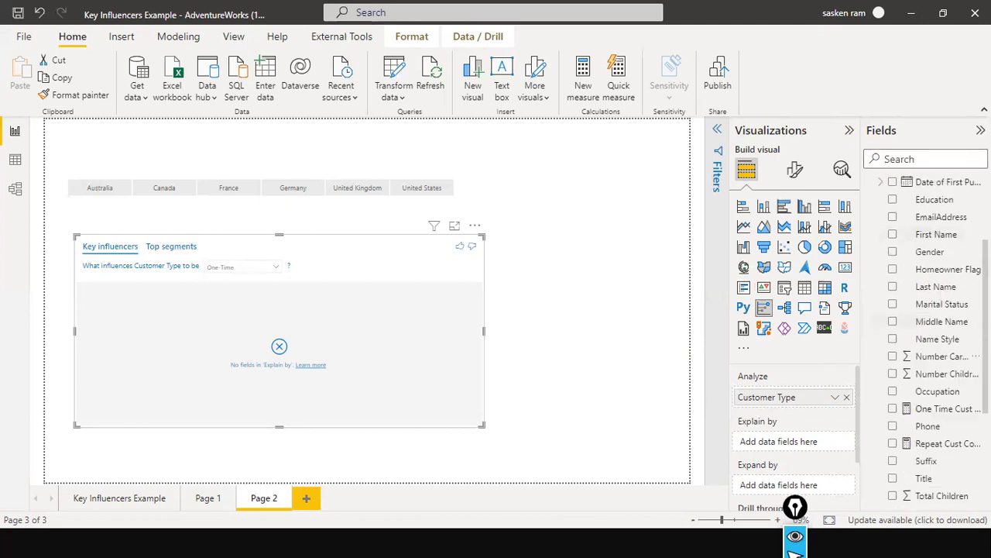
{"action": "scroll", "coordinate": [968, 311], "scroll_direction": "up", "scroll_amount": 3}
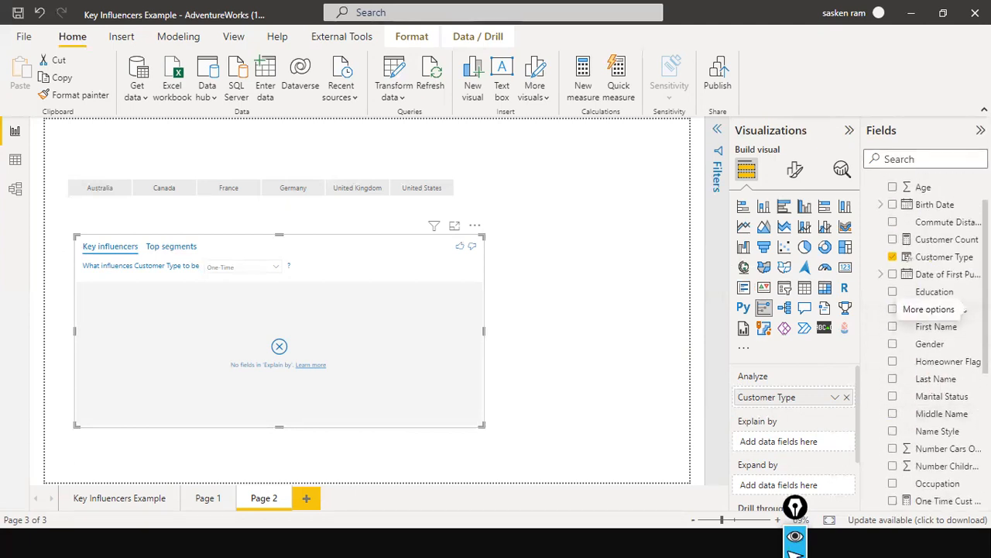
{"action": "scroll", "coordinate": [937, 341], "scroll_direction": "down", "scroll_amount": 4}
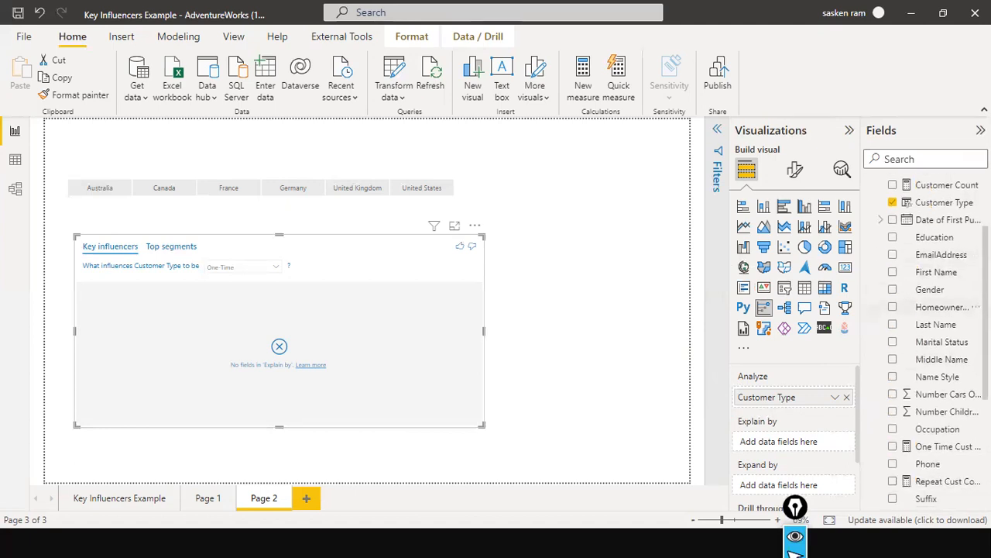
{"action": "scroll", "coordinate": [976, 305], "scroll_direction": "down", "scroll_amount": 1}
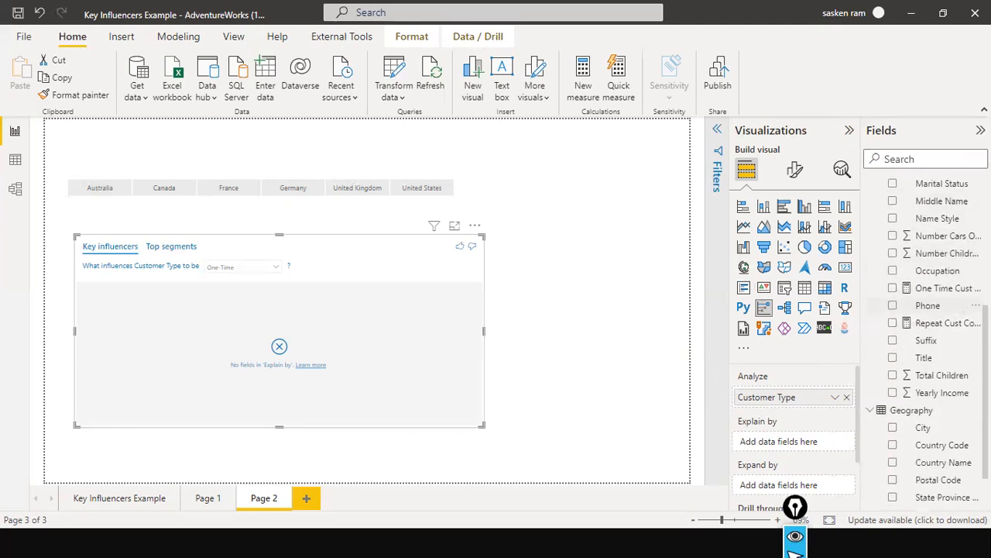
{"action": "scroll", "coordinate": [976, 332], "scroll_direction": "up", "scroll_amount": 1}
{"action": "scroll", "coordinate": [972, 341], "scroll_direction": "up", "scroll_amount": 4}
{"action": "scroll", "coordinate": [975, 403], "scroll_direction": "down", "scroll_amount": 2}
{"action": "scroll", "coordinate": [976, 450], "scroll_direction": "up", "scroll_amount": 2}
{"action": "scroll", "coordinate": [974, 326], "scroll_direction": "up", "scroll_amount": 1}
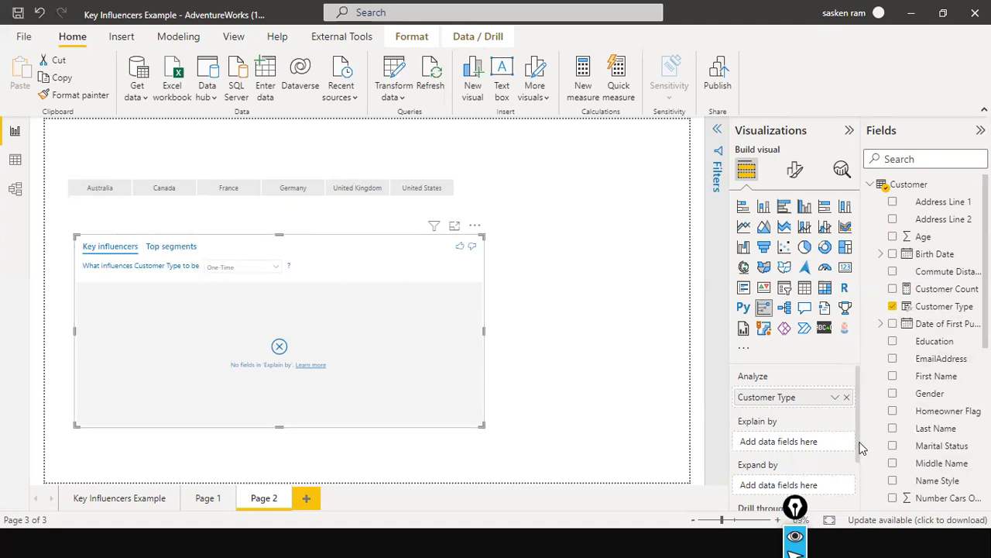
{"action": "scroll", "coordinate": [938, 376], "scroll_direction": "down", "scroll_amount": 1}
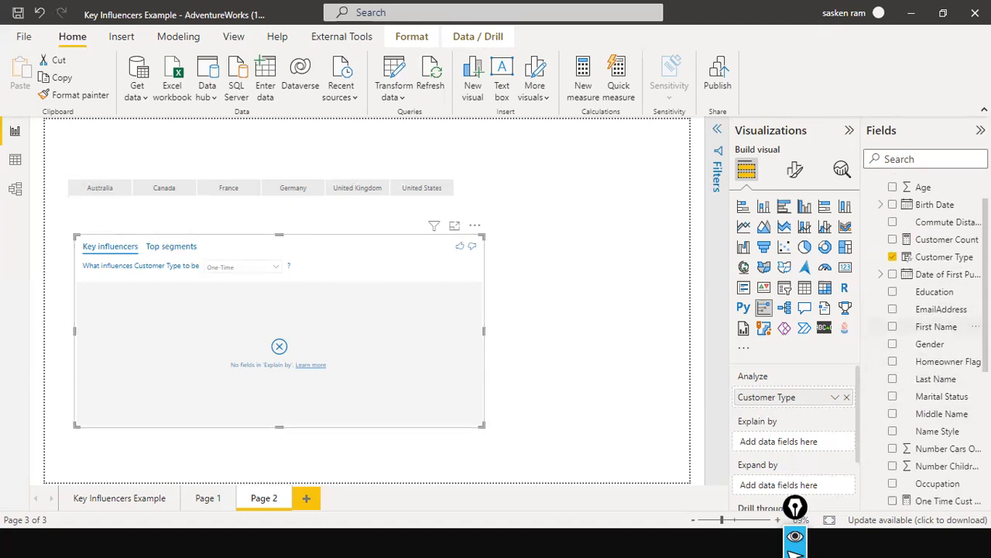
- Search the fields for "occ" and add Occupation as an Explain by factor of the key influencers visual
{"action": "left_click", "coordinate": [912, 160]}
{"action": "type", "text": "occ"}
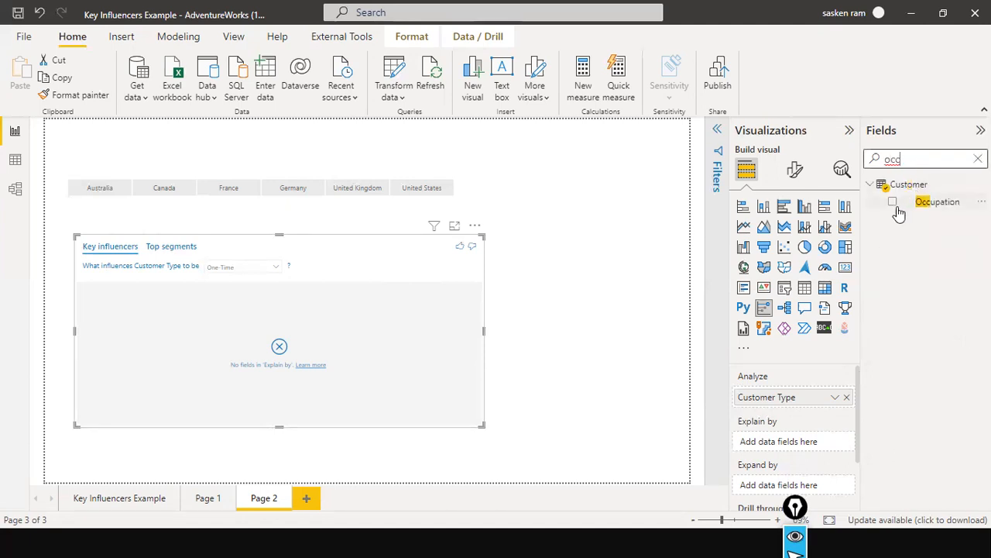
{"action": "left_click", "coordinate": [893, 202]}
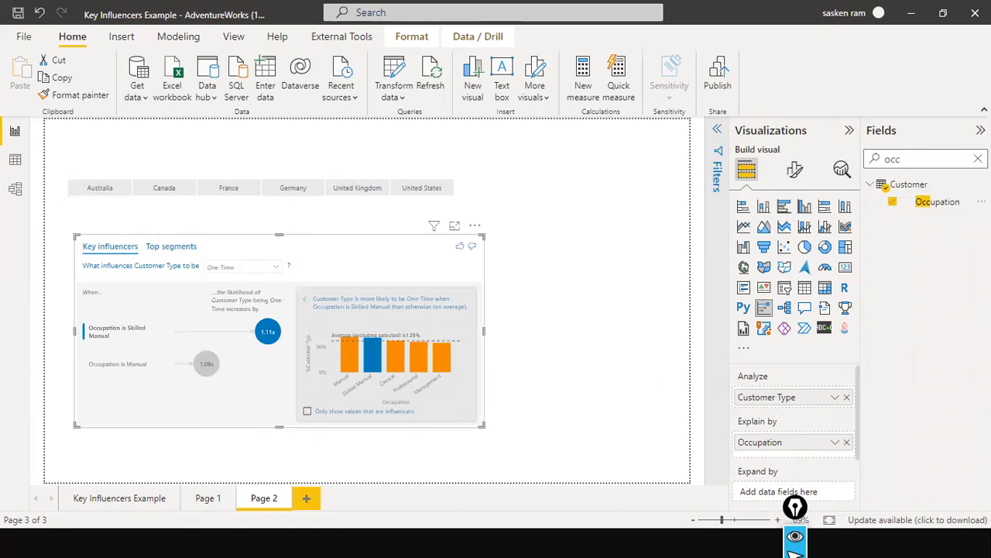
- Find the Marital Status field and add it to the visual's Explain by factors
{"action": "left_click", "coordinate": [979, 158]}
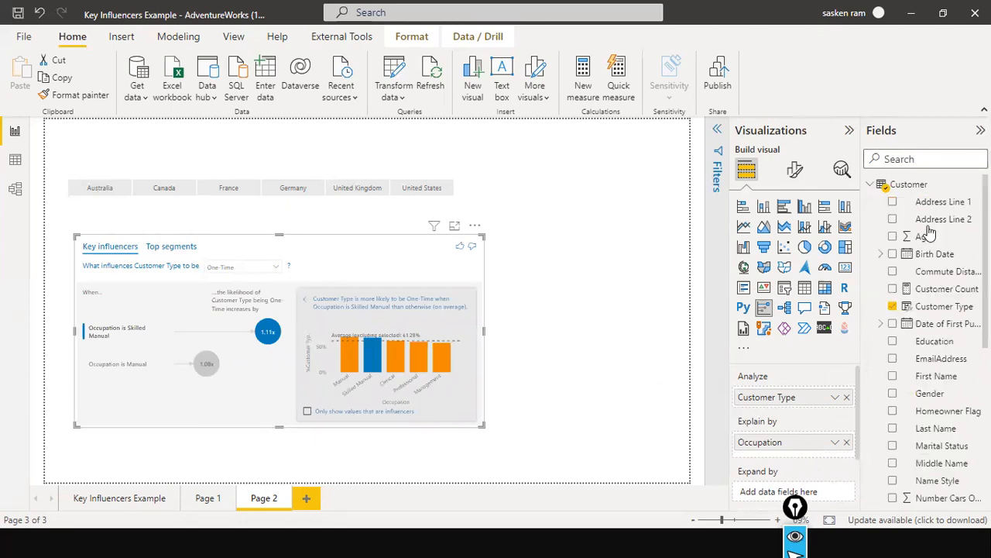
{"action": "scroll", "coordinate": [914, 378], "scroll_direction": "down", "scroll_amount": 3}
{"action": "scroll", "coordinate": [914, 377], "scroll_direction": "down", "scroll_amount": 4}
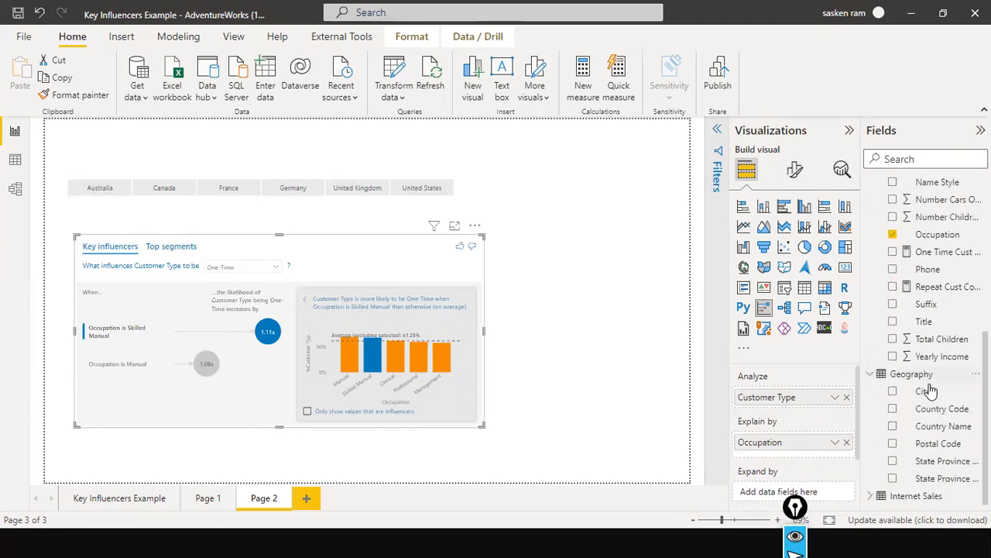
{"action": "scroll", "coordinate": [947, 338], "scroll_direction": "up", "scroll_amount": 2}
{"action": "scroll", "coordinate": [947, 338], "scroll_direction": "up", "scroll_amount": 3}
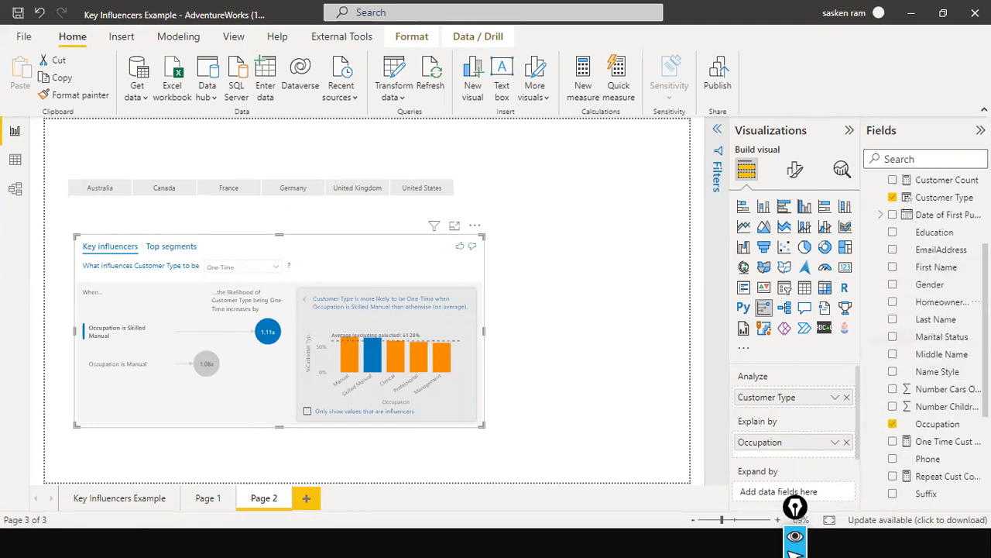
{"action": "scroll", "coordinate": [930, 325], "scroll_direction": "down", "scroll_amount": 3}
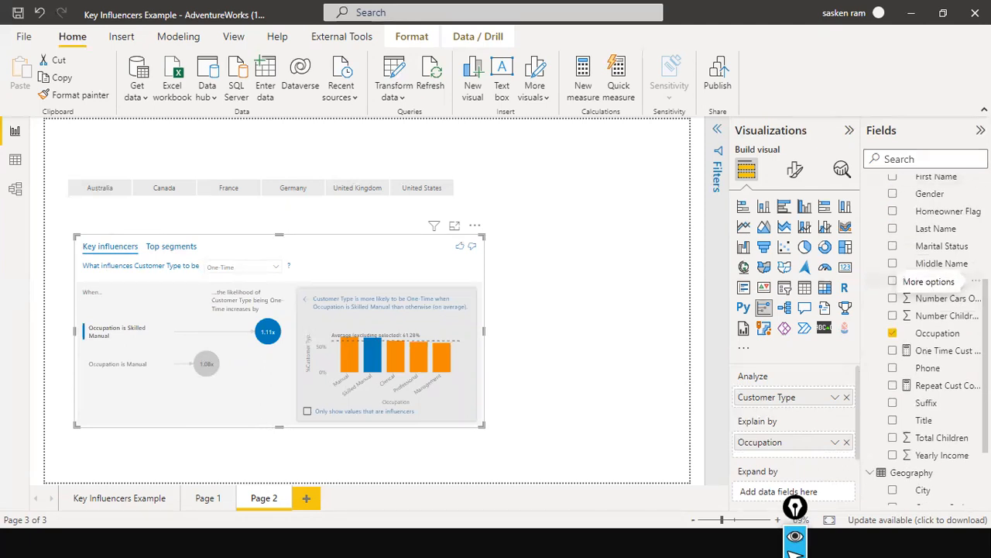
{"action": "scroll", "coordinate": [952, 278], "scroll_direction": "up", "scroll_amount": 4}
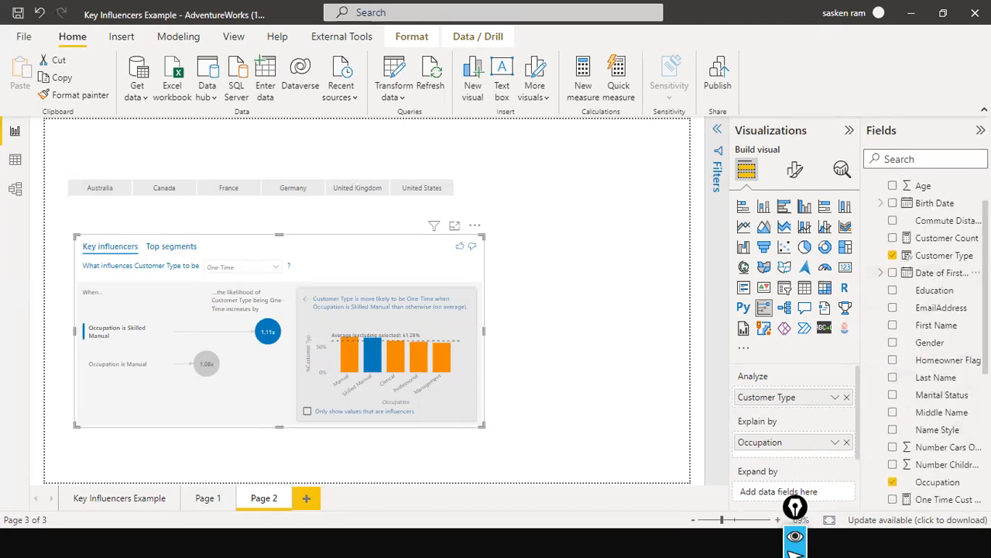
{"action": "left_click", "coordinate": [893, 157]}
{"action": "type", "text": "marita"}
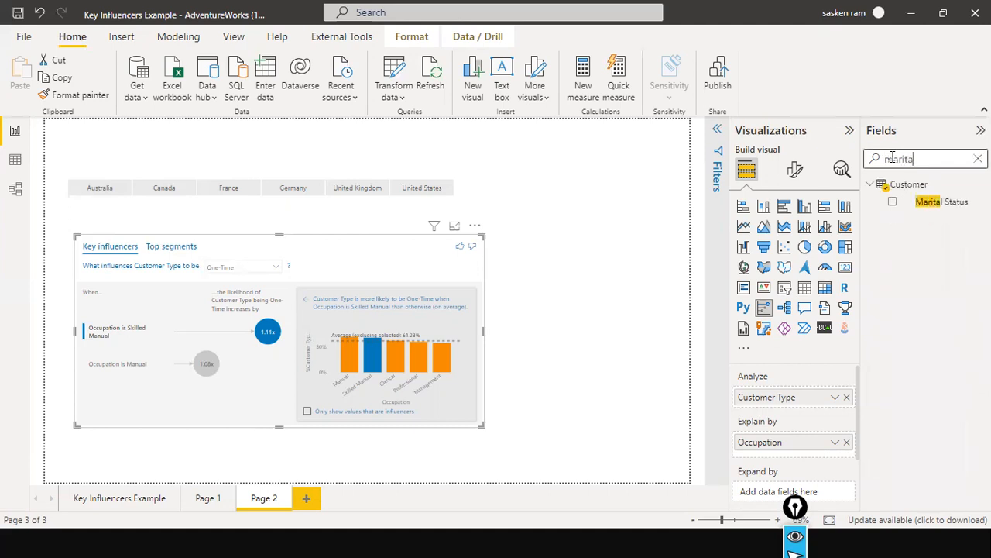
{"action": "left_click", "coordinate": [894, 202]}
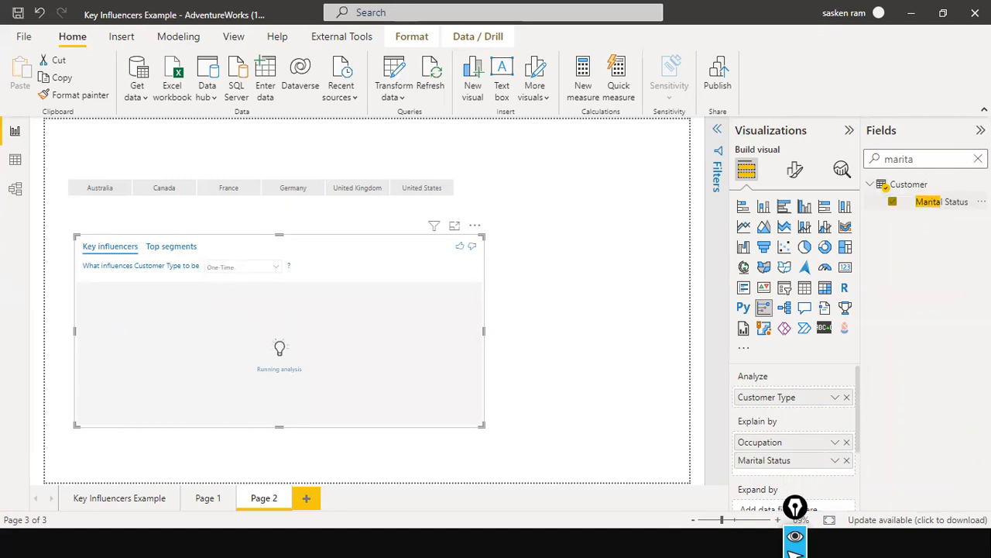
- Find the Gender and Education fields and add both to the visual's Explain by factors
{"action": "left_click", "coordinate": [976, 159]}
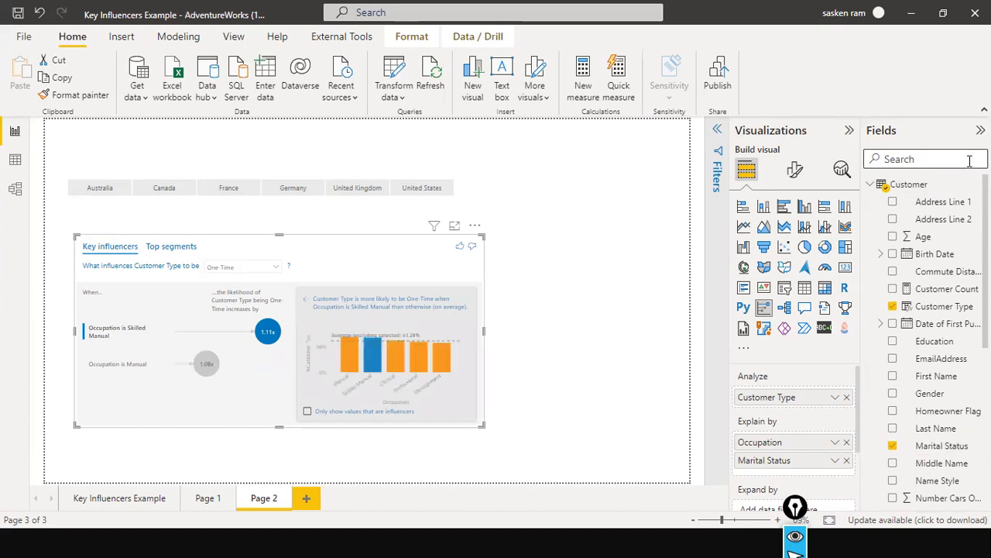
{"action": "type", "text": "gend"}
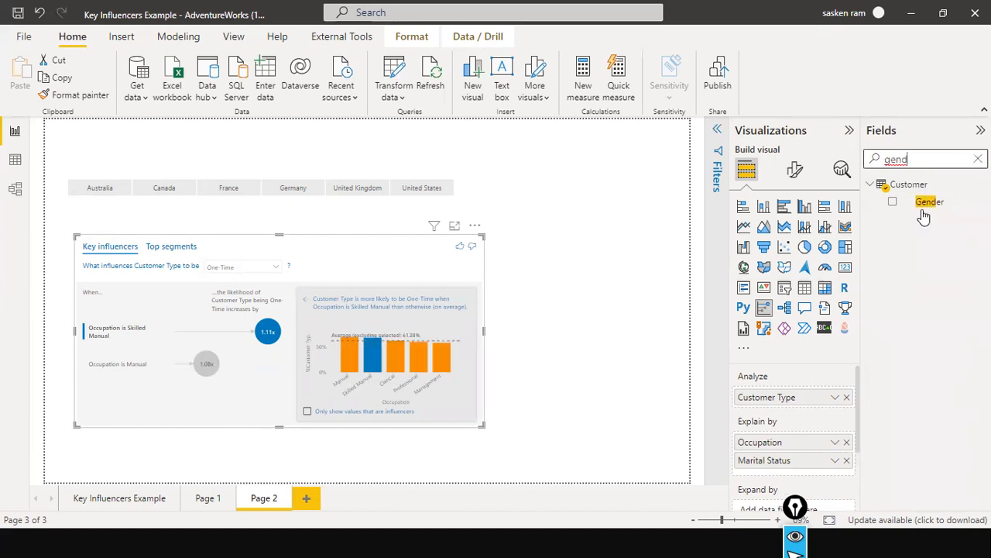
{"action": "left_click", "coordinate": [894, 203]}
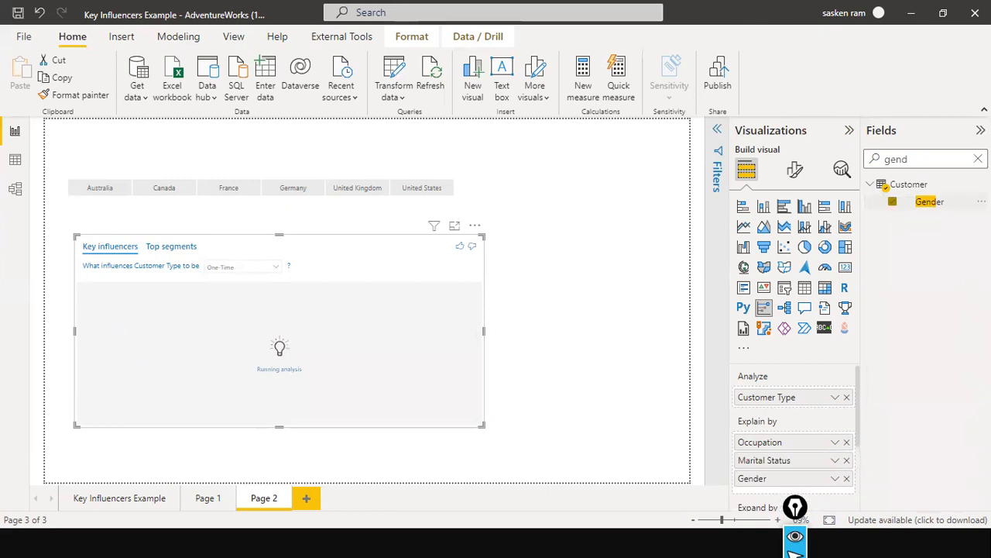
{"action": "left_click", "coordinate": [978, 159]}
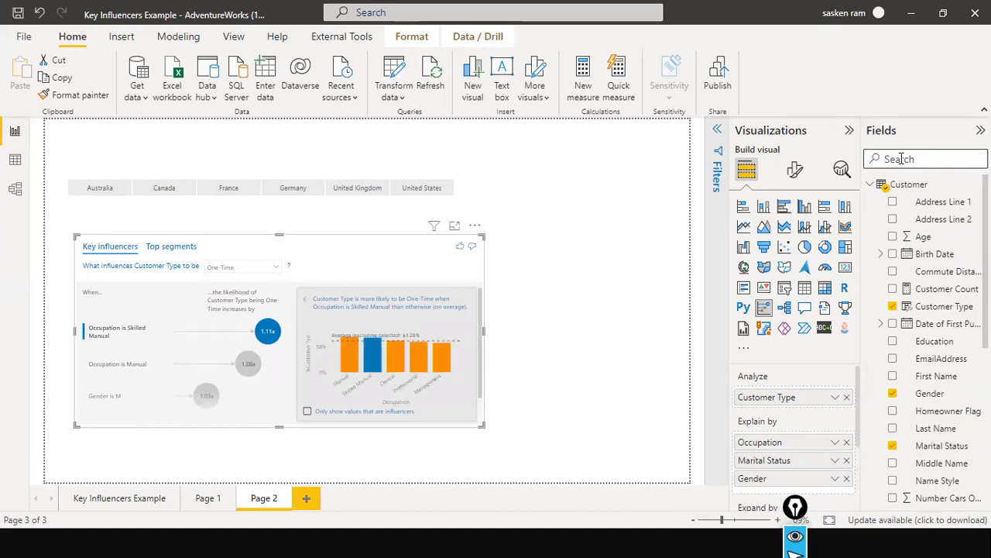
{"action": "type", "text": "edu"}
{"action": "left_click", "coordinate": [893, 204]}
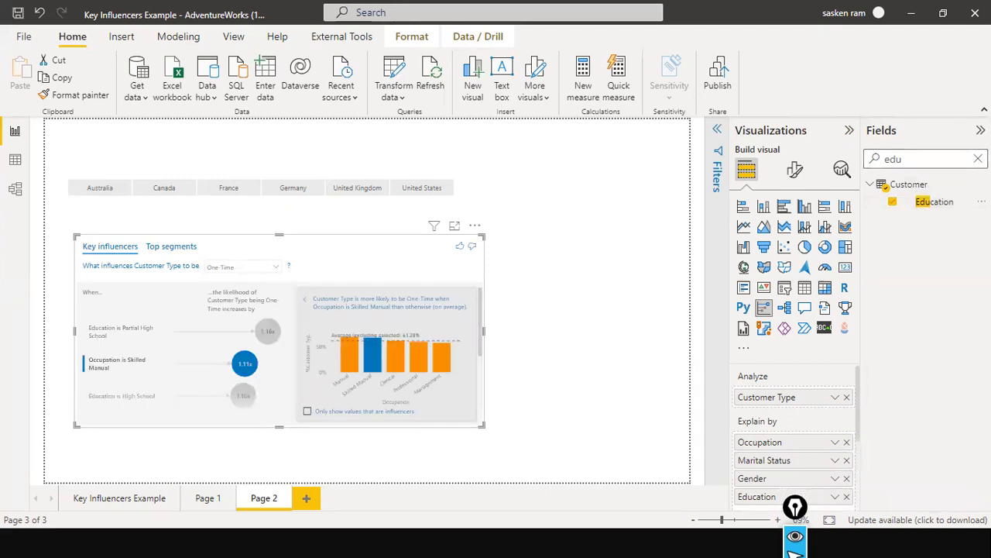
- Add the customer's Age field to the Explain by factors and clear the field search
{"action": "left_click", "coordinate": [936, 161]}
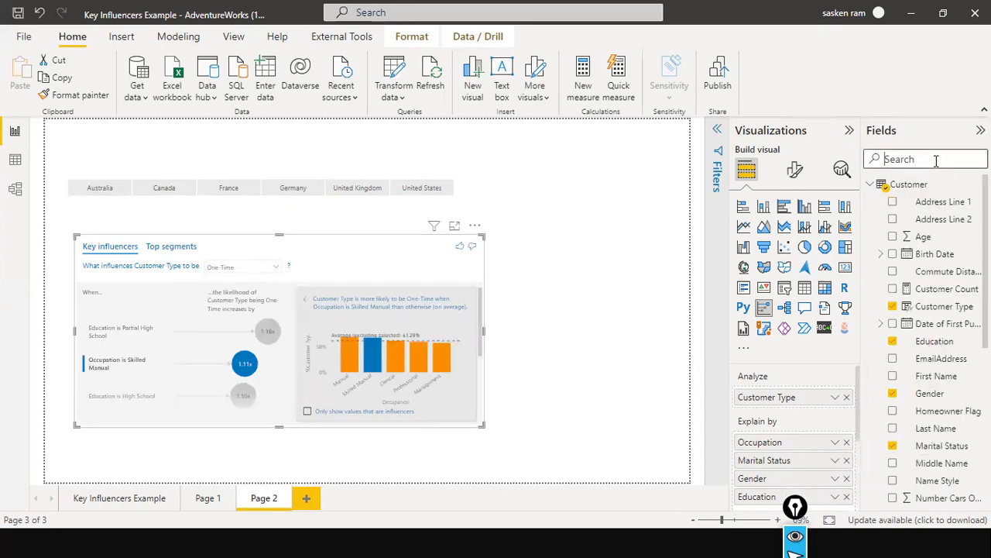
{"action": "type", "text": "age"}
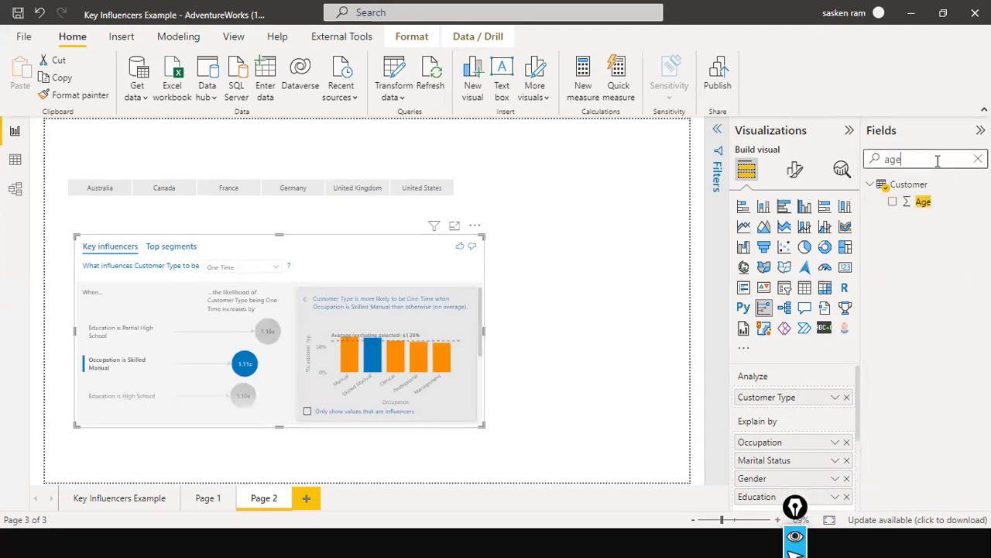
{"action": "left_click", "coordinate": [894, 201]}
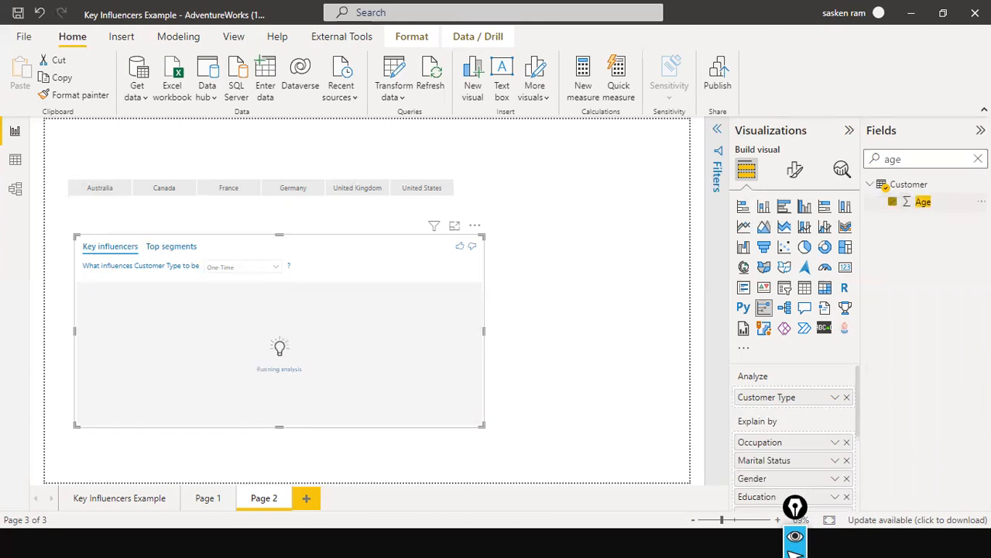
{"action": "key", "text": "BackSpace"}
{"action": "key", "text": "BackSpace"}
{"action": "key", "text": "BackSpace"}
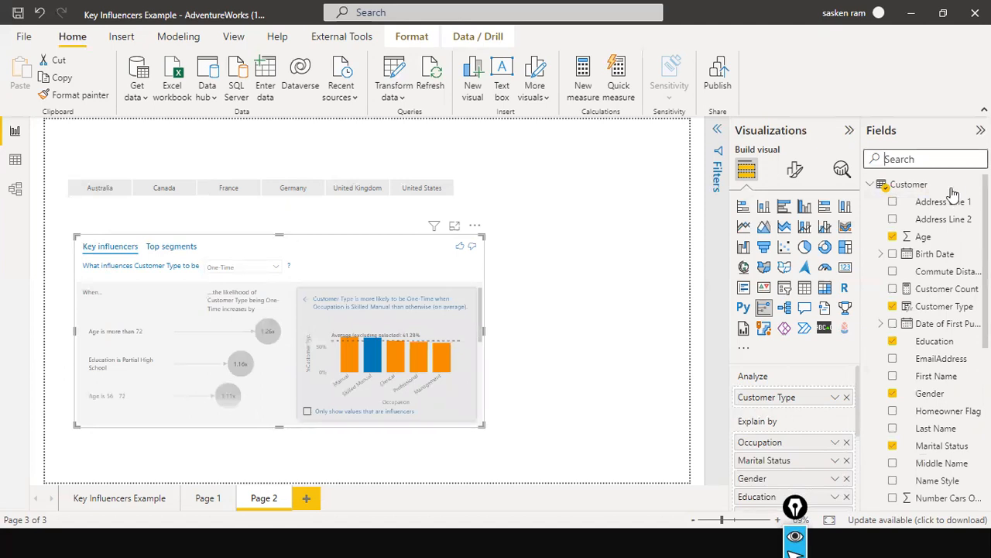
- Search the fields for "chi" and add Number Children At Home to the key influencers visual's Explain by factors
{"action": "scroll", "coordinate": [952, 193], "scroll_direction": "down", "scroll_amount": 5}
{"action": "scroll", "coordinate": [945, 193], "scroll_direction": "up", "scroll_amount": 5}
{"action": "scroll", "coordinate": [943, 191], "scroll_direction": "up", "scroll_amount": 1}
{"action": "type", "text": "chi"}
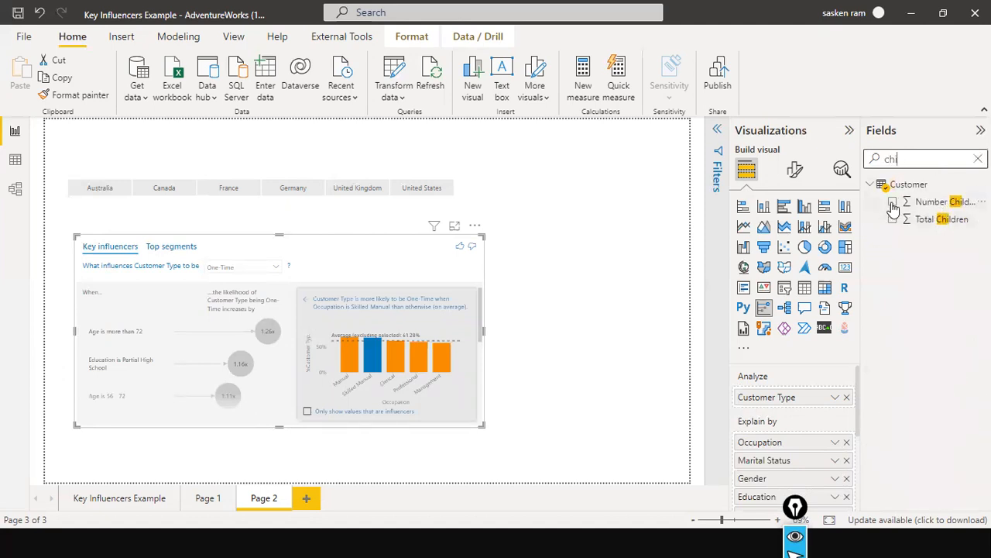
{"action": "left_click", "coordinate": [893, 203]}
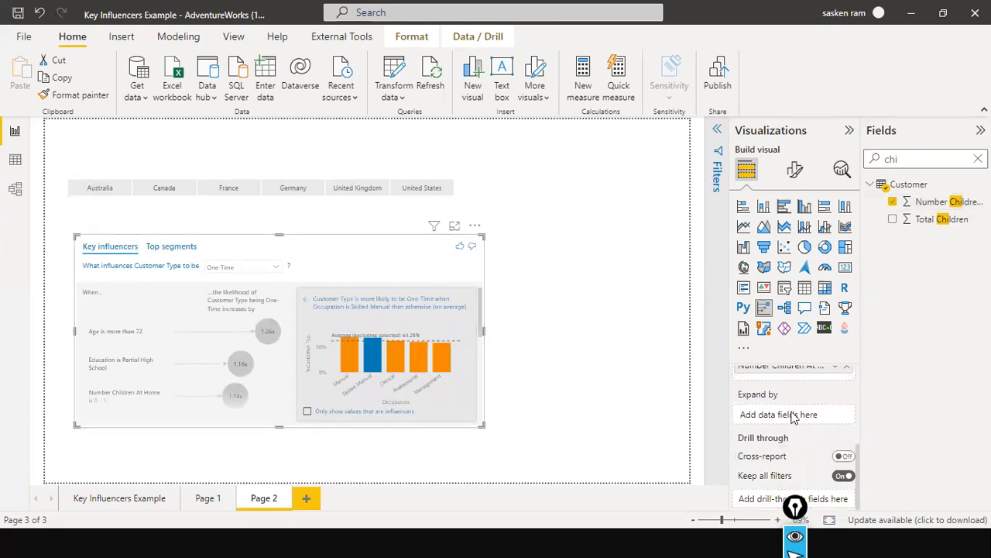
{"action": "scroll", "coordinate": [794, 418], "scroll_direction": "up", "scroll_amount": 5}
{"action": "scroll", "coordinate": [793, 418], "scroll_direction": "up", "scroll_amount": 1}
{"action": "scroll", "coordinate": [794, 418], "scroll_direction": "down", "scroll_amount": 5}
{"action": "scroll", "coordinate": [794, 419], "scroll_direction": "up", "scroll_amount": 5}
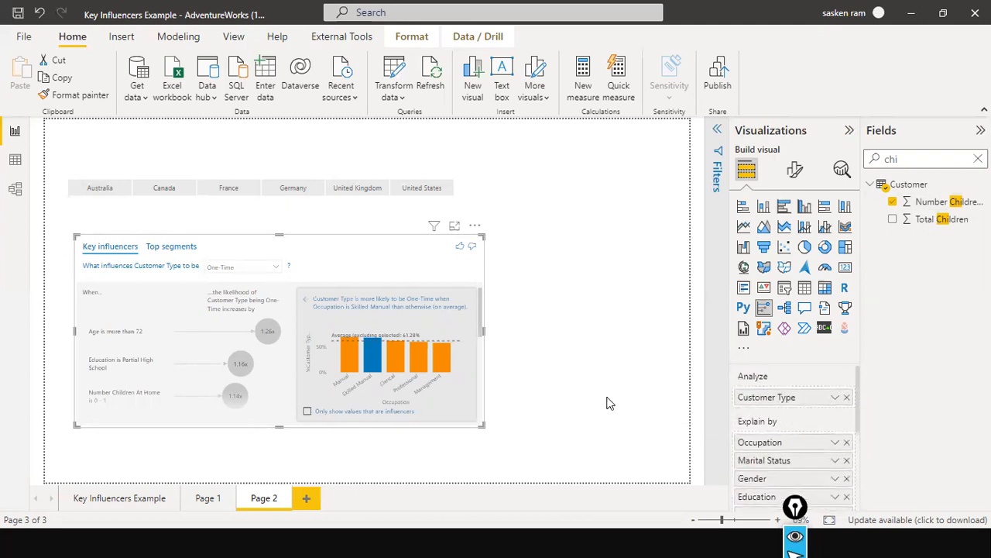
- Enlarge the key influencers visual in width and height and reposition it just below the country slicer
{"action": "left_click_drag", "start_coordinate": [282, 460], "coordinate": [281, 457]}
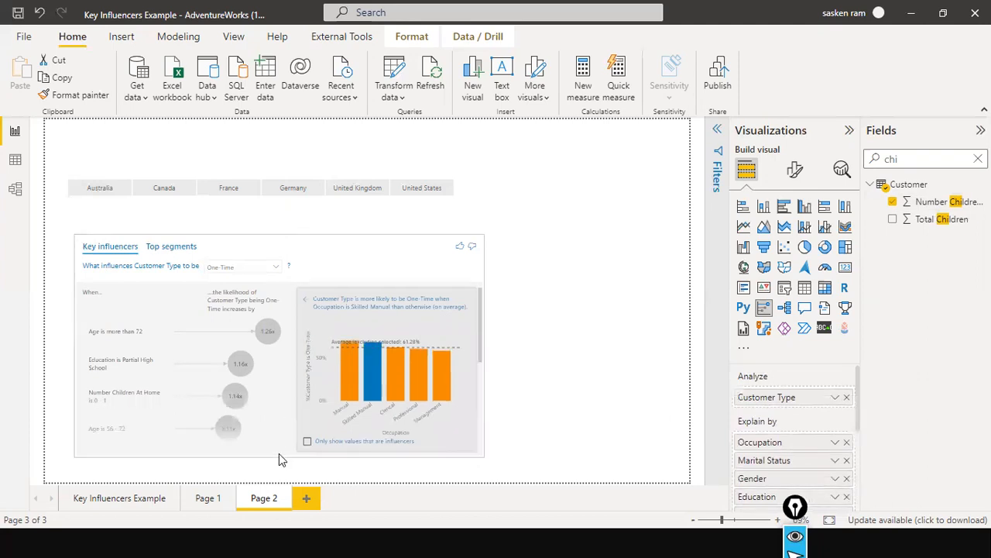
{"action": "left_click_drag", "start_coordinate": [485, 345], "coordinate": [570, 346]}
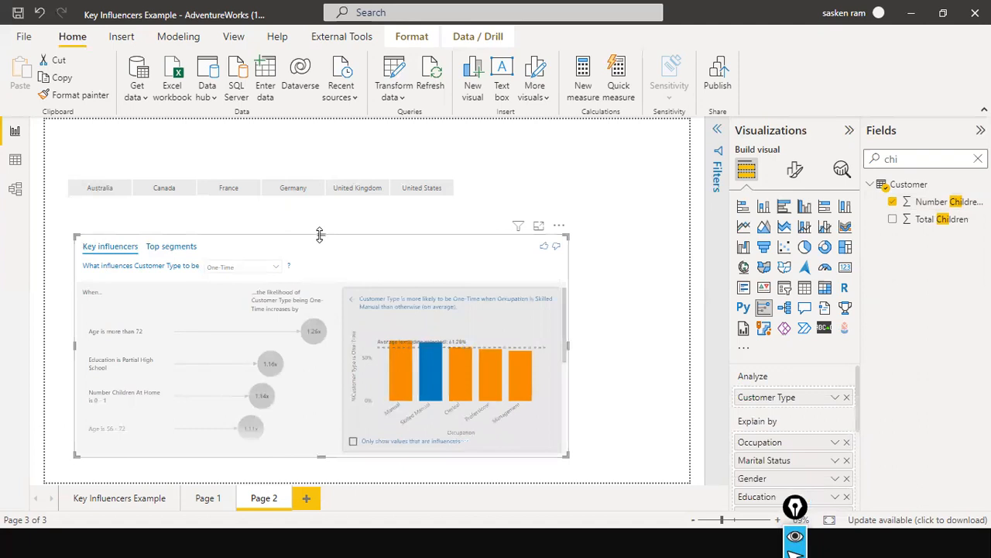
{"action": "left_click_drag", "start_coordinate": [320, 234], "coordinate": [321, 215]}
{"action": "left_click_drag", "start_coordinate": [475, 245], "coordinate": [489, 251]}
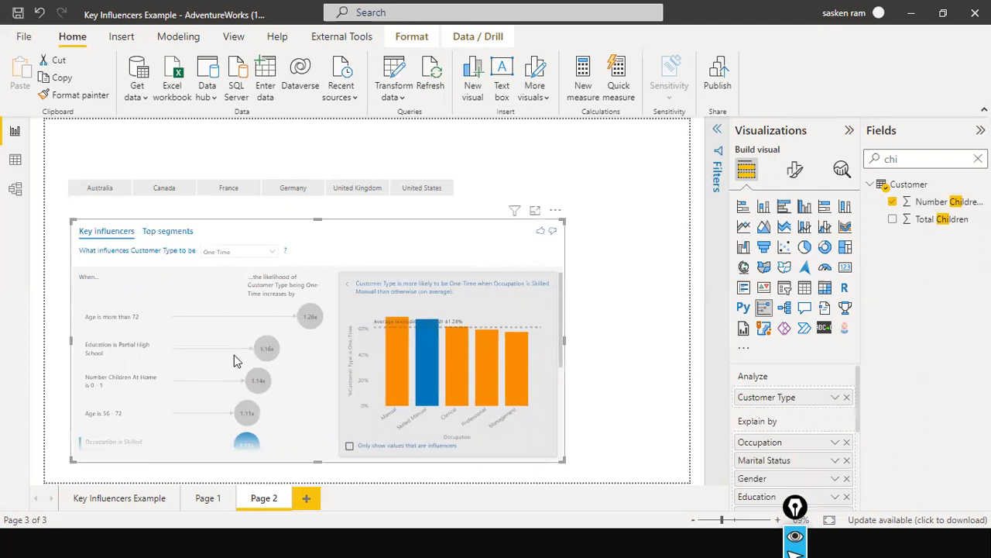
- Switch the key influencers analysis to what influences Customer Type to be Repeat
{"action": "scroll", "coordinate": [234, 355], "scroll_direction": "down", "scroll_amount": 1}
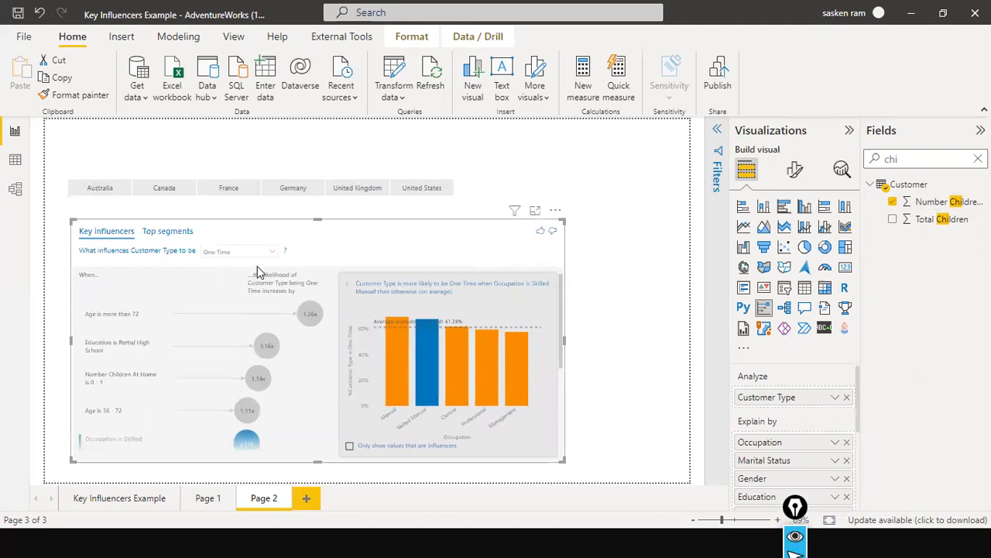
{"action": "scroll", "coordinate": [264, 264], "scroll_direction": "up", "scroll_amount": 1}
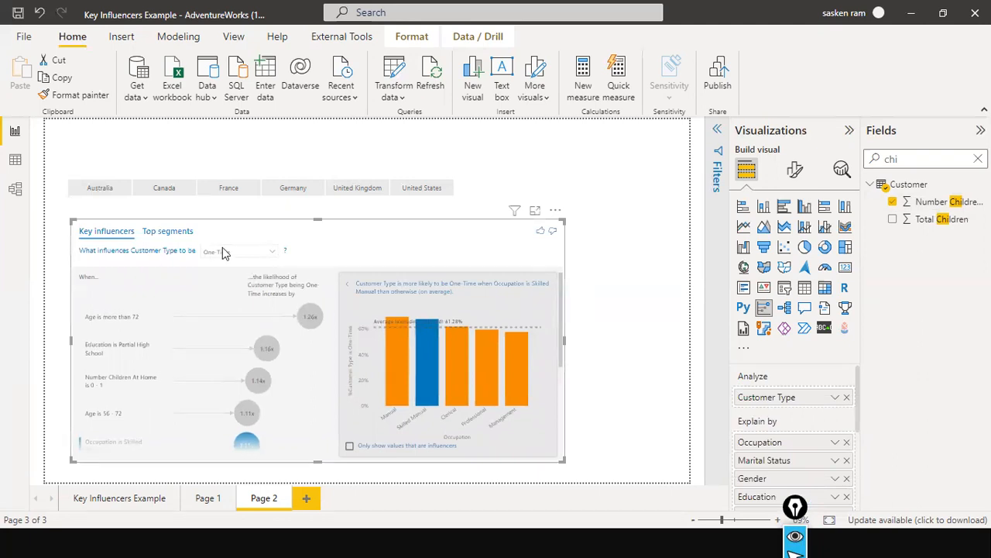
{"action": "left_click", "coordinate": [276, 255]}
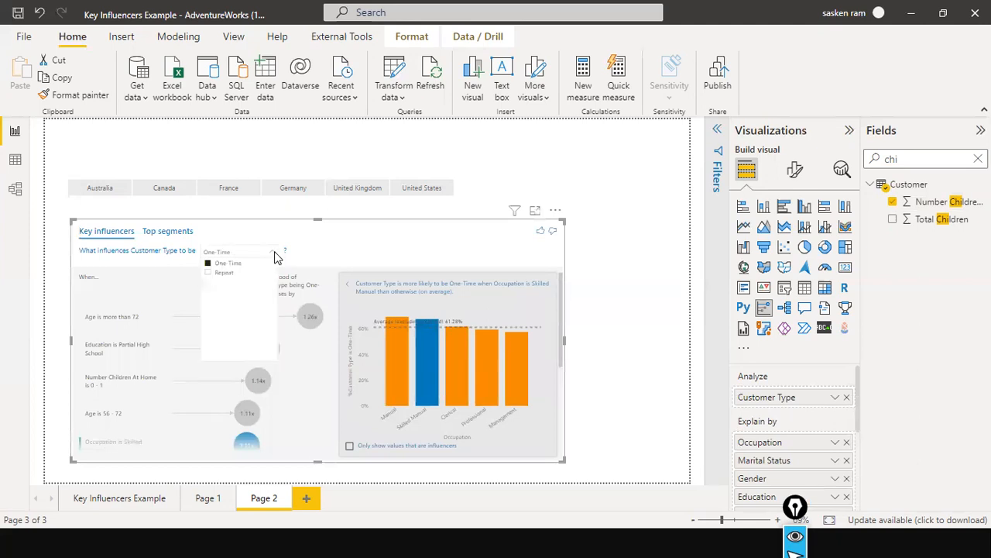
{"action": "left_click", "coordinate": [211, 273]}
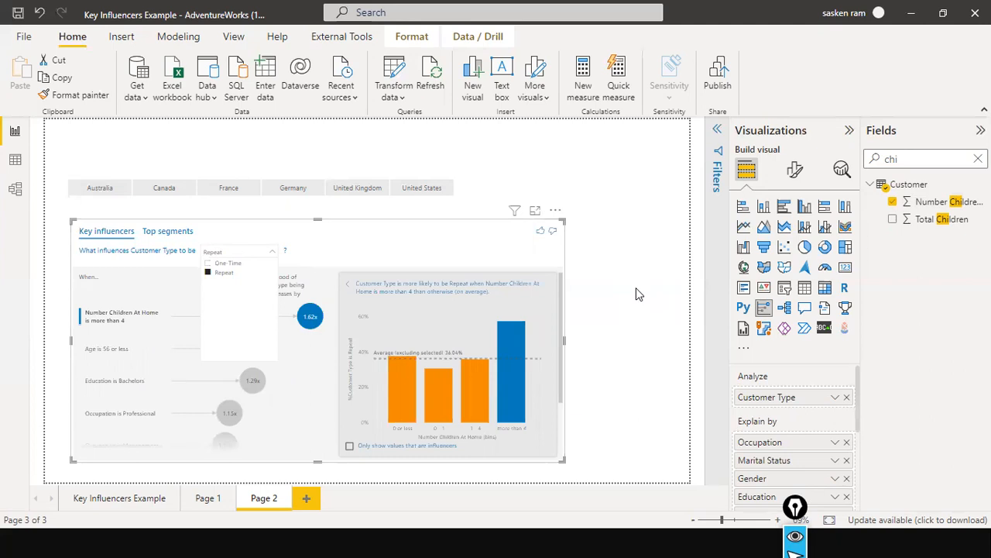
{"action": "left_click", "coordinate": [636, 290]}
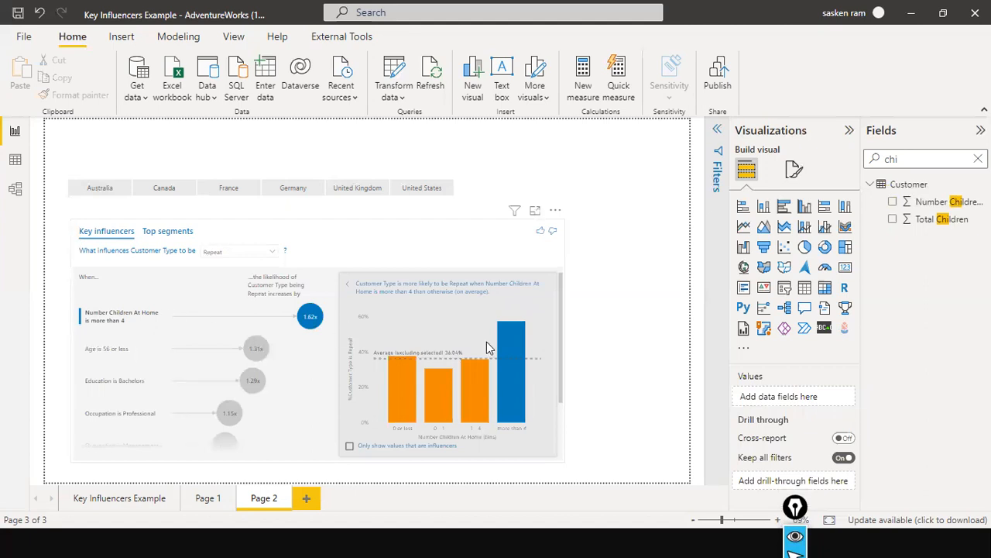
- Examine the breakdown charts for the Age is 56 or less and Education is Bachelors influencers and review the influencer list
{"action": "left_click", "coordinate": [122, 357]}
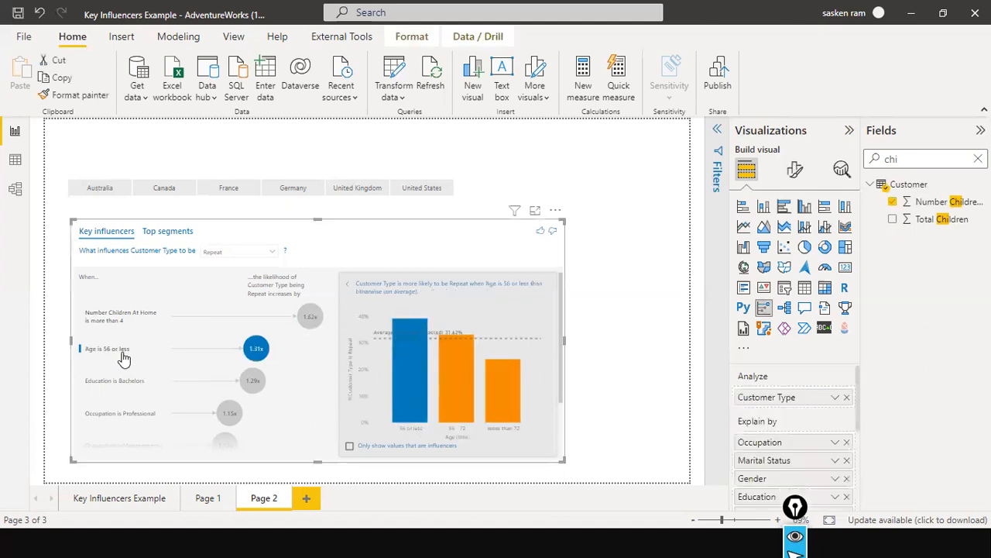
{"action": "left_click", "coordinate": [120, 385]}
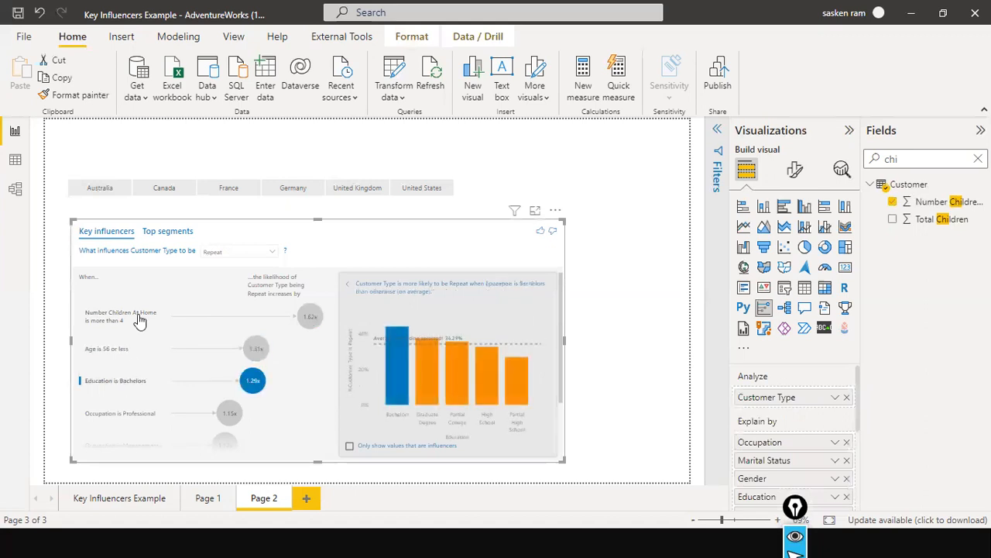
{"action": "scroll", "coordinate": [122, 431], "scroll_direction": "down", "scroll_amount": 2}
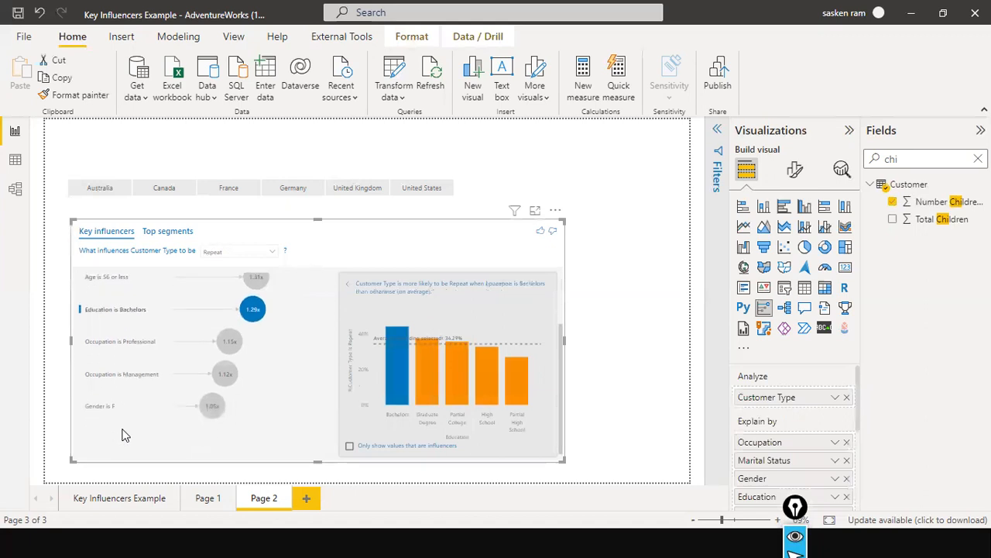
{"action": "scroll", "coordinate": [121, 431], "scroll_direction": "up", "scroll_amount": 2}
{"action": "scroll", "coordinate": [146, 326], "scroll_direction": "down", "scroll_amount": 2}
{"action": "scroll", "coordinate": [130, 411], "scroll_direction": "up", "scroll_amount": 2}
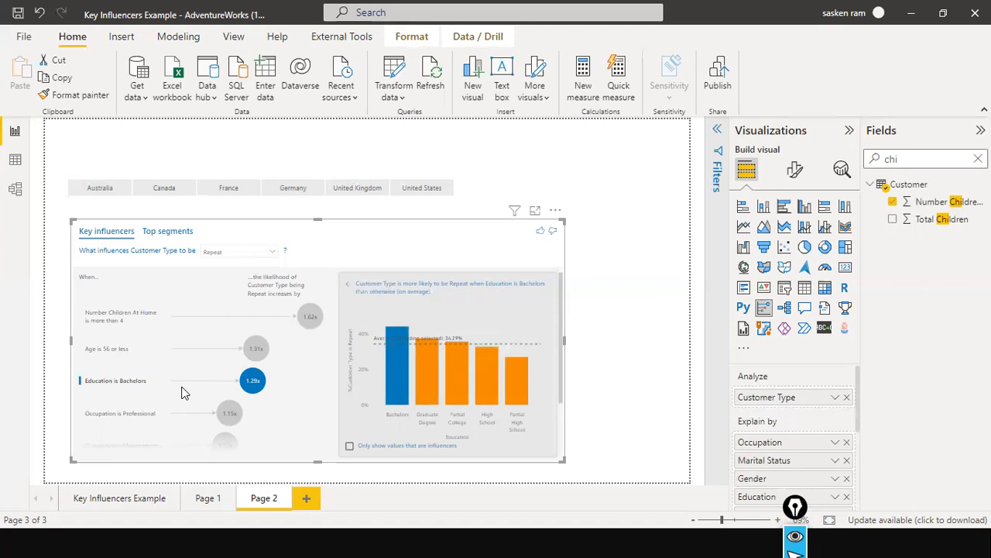
- Compare the Repeat breakdown charts for Number Children At Home is more than 4, Age is 56 or less, and Gender is F
{"action": "left_click", "coordinate": [135, 324]}
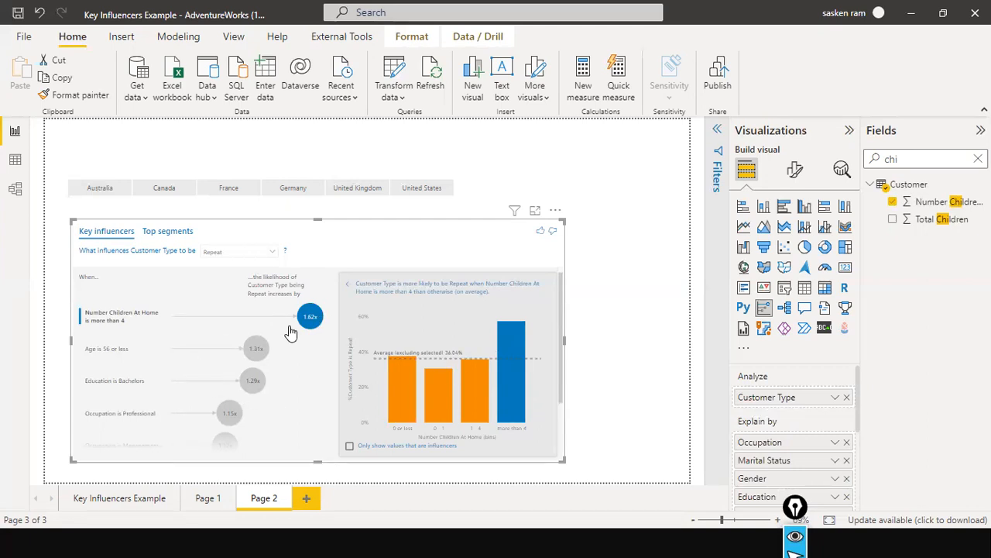
{"action": "left_click", "coordinate": [106, 350]}
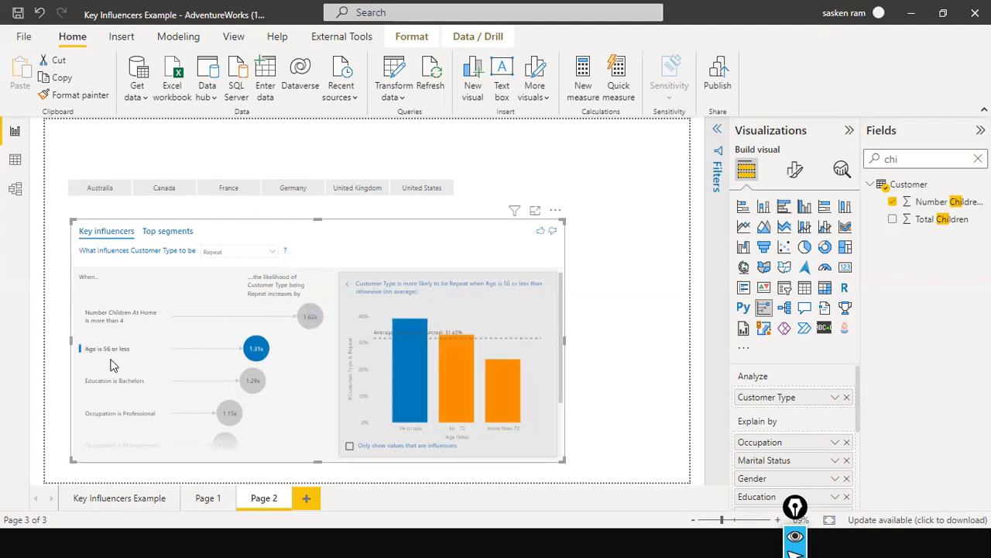
{"action": "scroll", "coordinate": [111, 364], "scroll_direction": "down", "scroll_amount": 2}
{"action": "scroll", "coordinate": [105, 379], "scroll_direction": "down", "scroll_amount": 1}
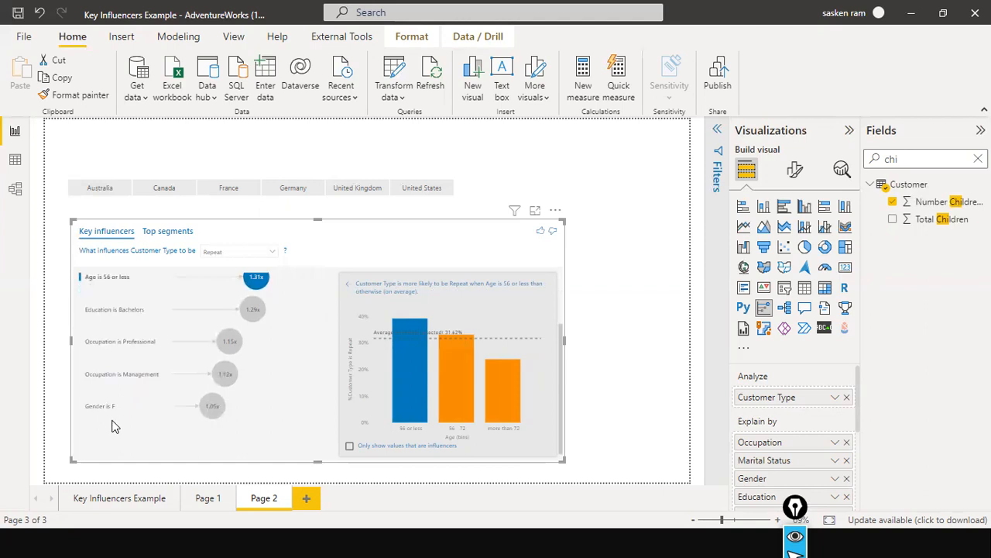
{"action": "left_click", "coordinate": [107, 408]}
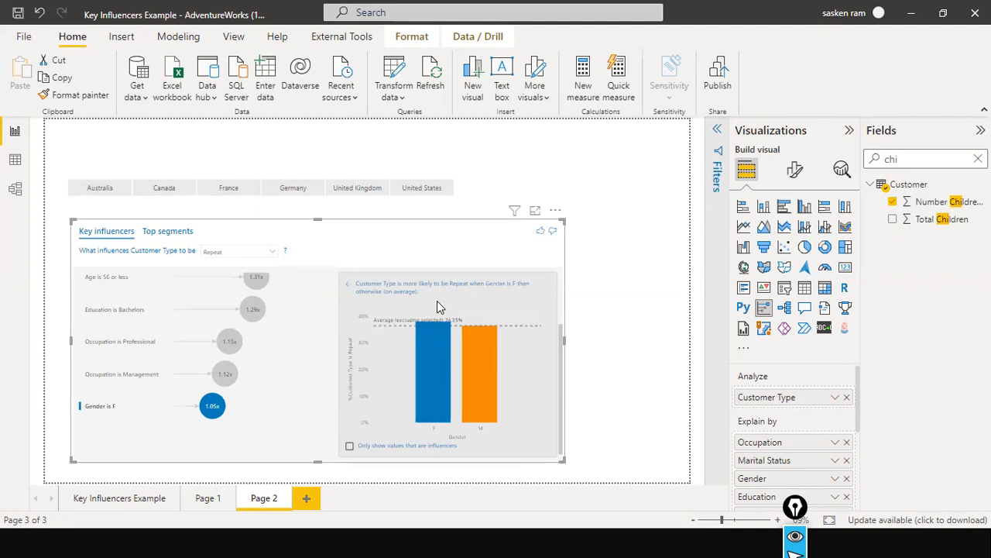
{"action": "mouse_move", "coordinate": [458, 326]}
{"action": "scroll", "coordinate": [137, 333], "scroll_direction": "up", "scroll_amount": 2}
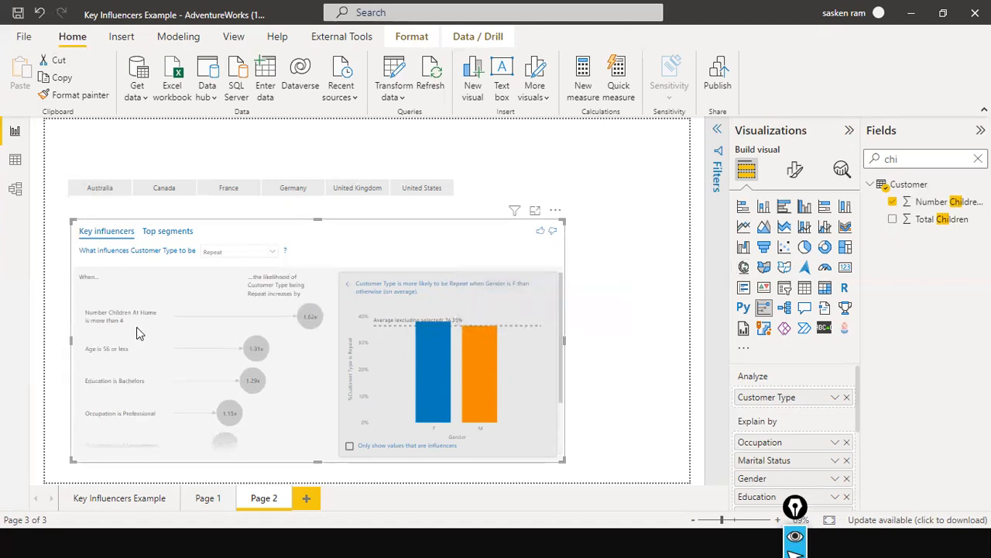
- Switch the analysis to One-Time customers and inspect the details of the more than 72 age bin
{"action": "left_click", "coordinate": [272, 251]}
{"action": "left_click", "coordinate": [224, 263]}
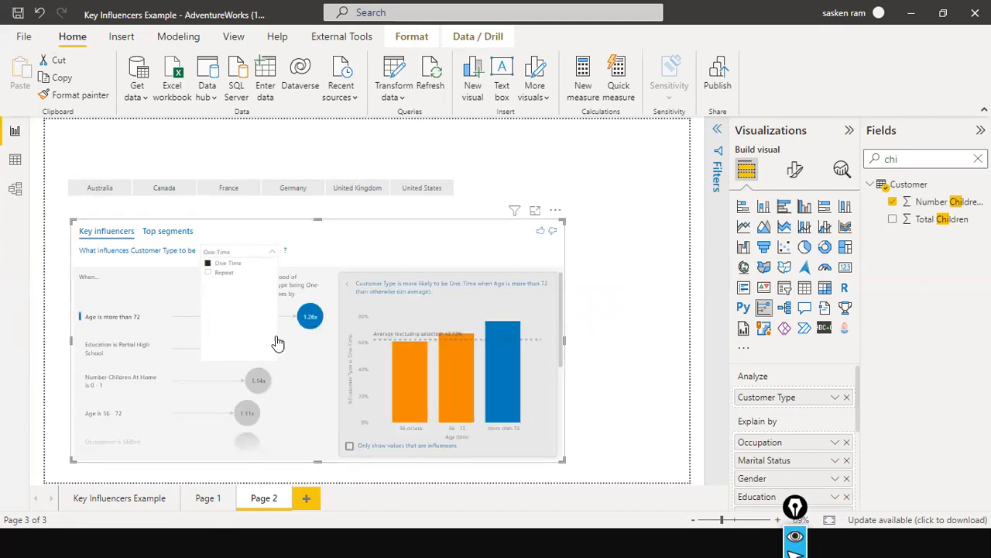
{"action": "left_click", "coordinate": [607, 281]}
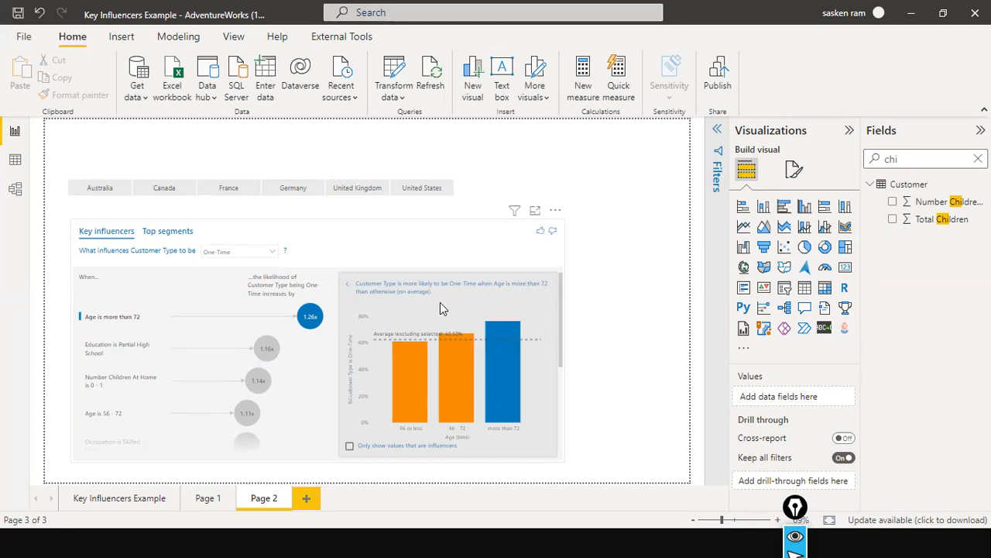
{"action": "mouse_move", "coordinate": [509, 334]}
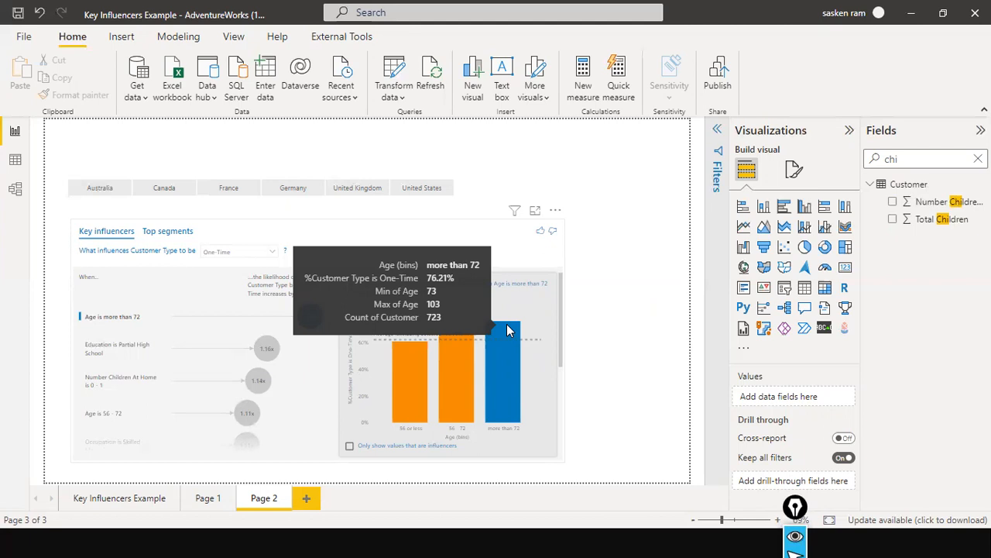
- Examine the One-Time breakdown charts for Education is Partial High School and Number Children At Home is 0 - 1
{"action": "left_click", "coordinate": [118, 357]}
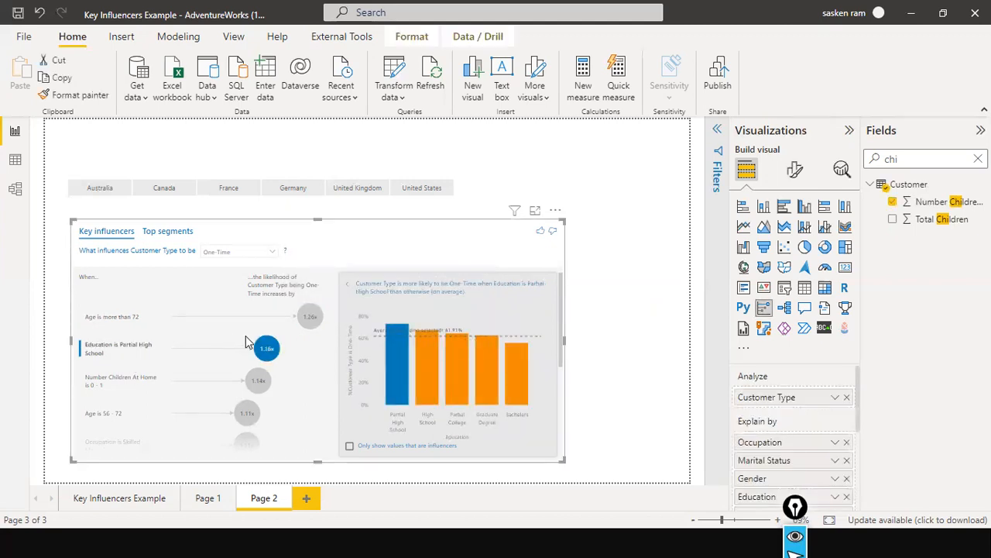
{"action": "mouse_move", "coordinate": [396, 339]}
{"action": "left_click", "coordinate": [131, 384]}
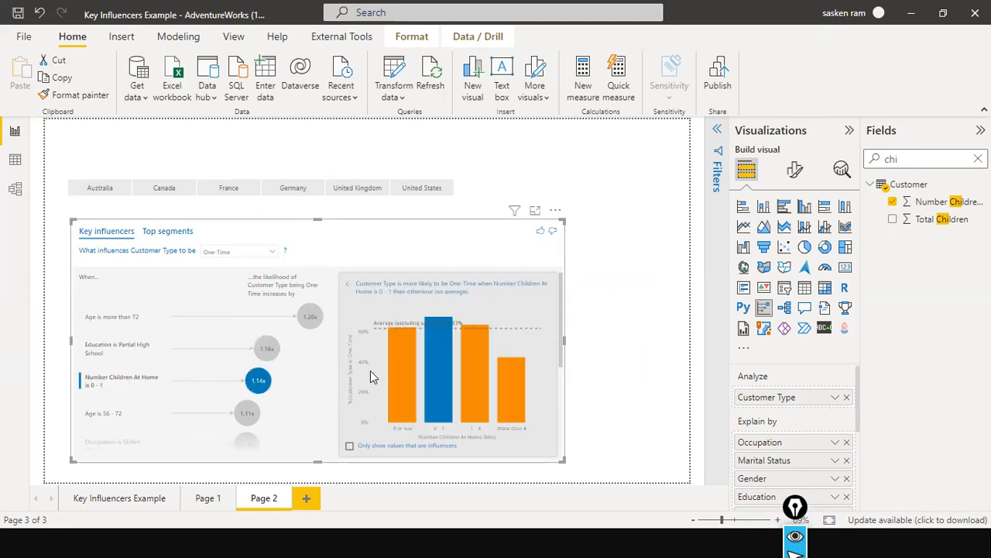
{"action": "scroll", "coordinate": [170, 428], "scroll_direction": "down", "scroll_amount": 1}
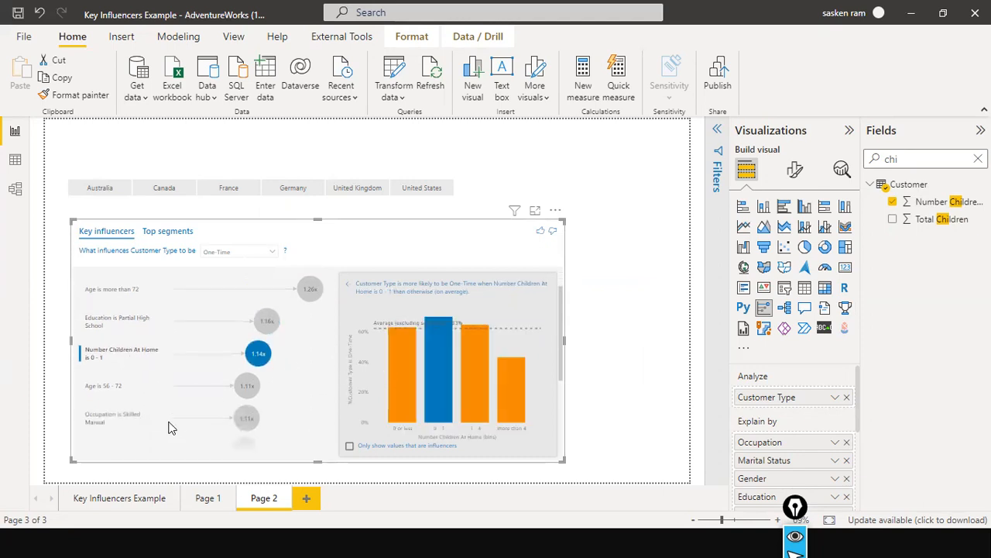
{"action": "scroll", "coordinate": [171, 429], "scroll_direction": "up", "scroll_amount": 1}
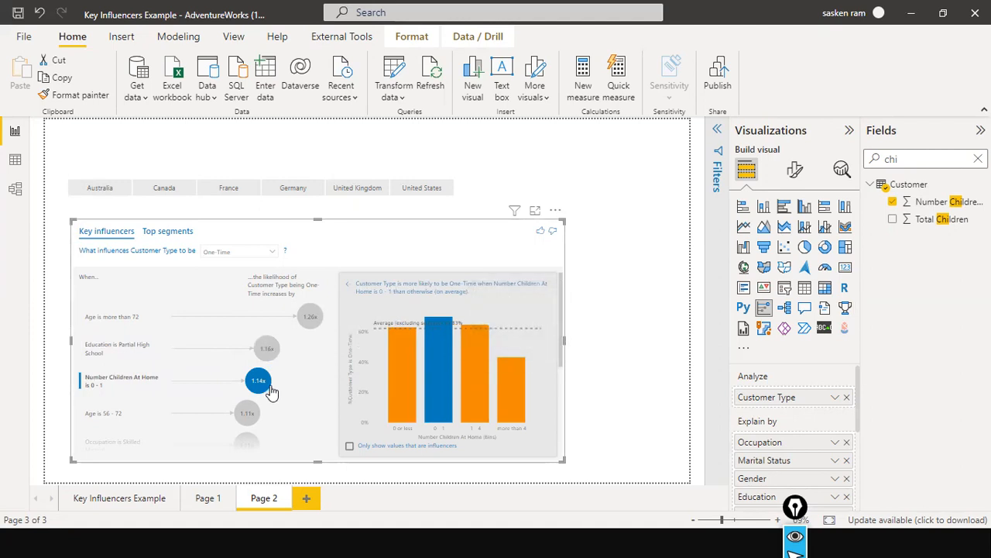
- Show the Age is 56 - 72 influencer's breakdown, compare the details of its age bins, and review the remaining influencers
{"action": "scroll", "coordinate": [271, 392], "scroll_direction": "down", "scroll_amount": 2}
{"action": "left_click", "coordinate": [105, 364]}
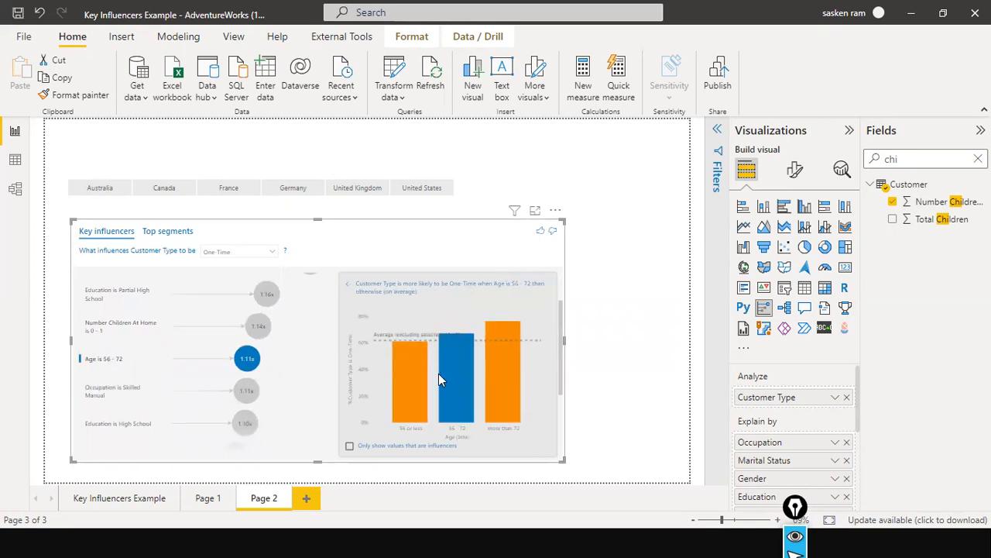
{"action": "mouse_move", "coordinate": [470, 342]}
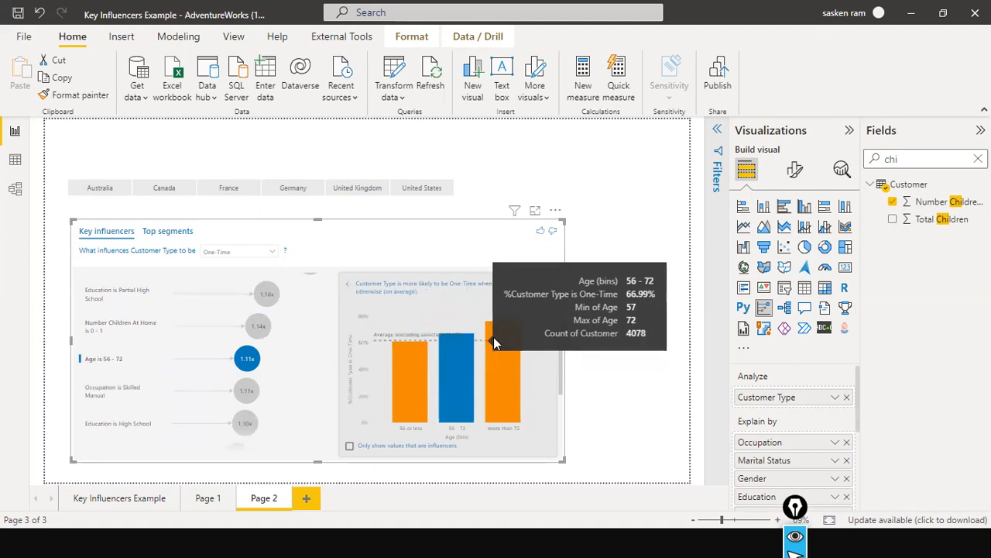
{"action": "mouse_move", "coordinate": [522, 337]}
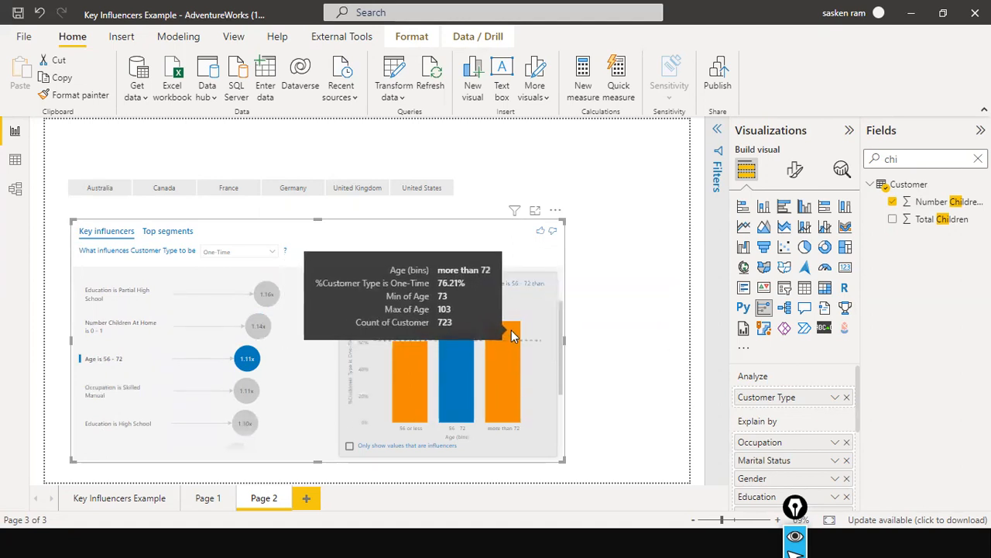
{"action": "mouse_move", "coordinate": [412, 378]}
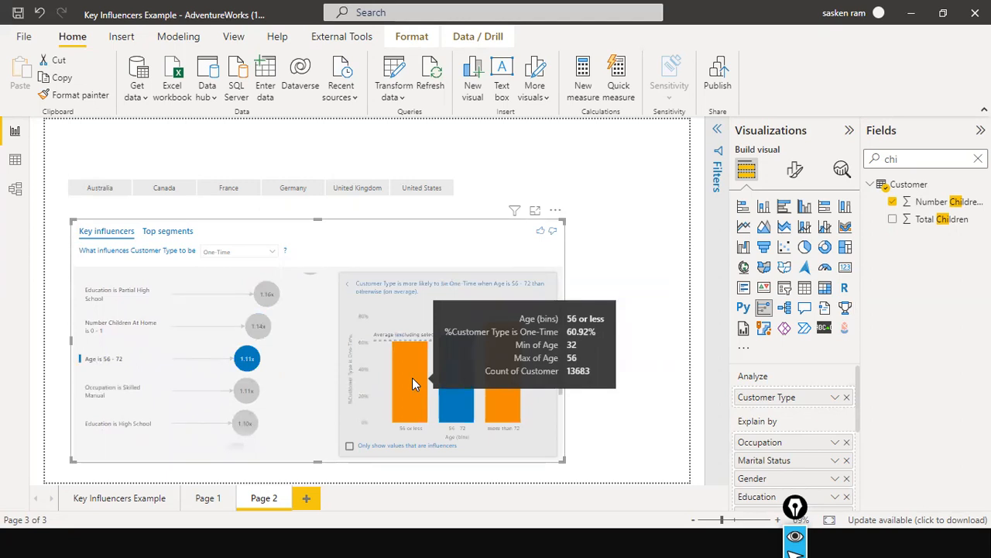
{"action": "mouse_move", "coordinate": [517, 430]}
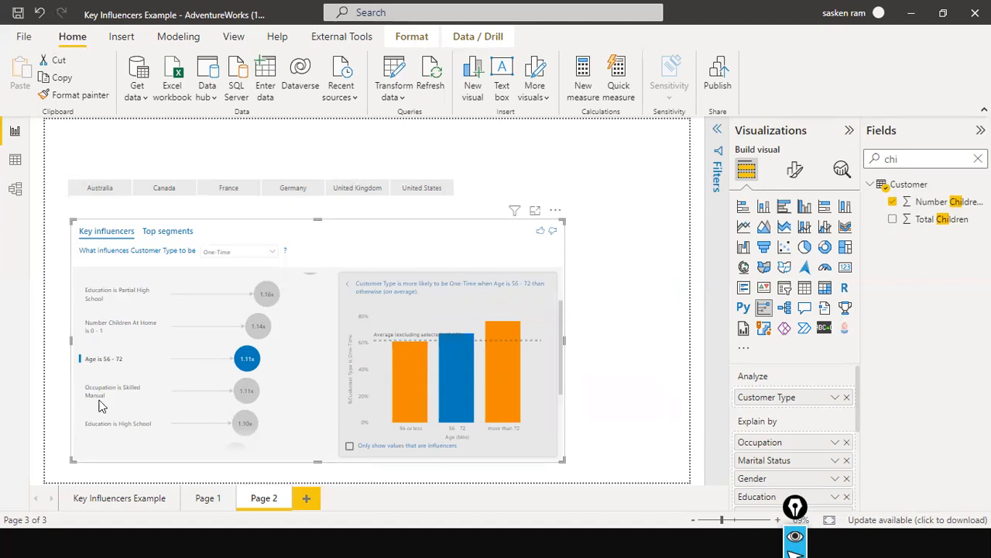
{"action": "scroll", "coordinate": [140, 395], "scroll_direction": "up", "scroll_amount": 3}
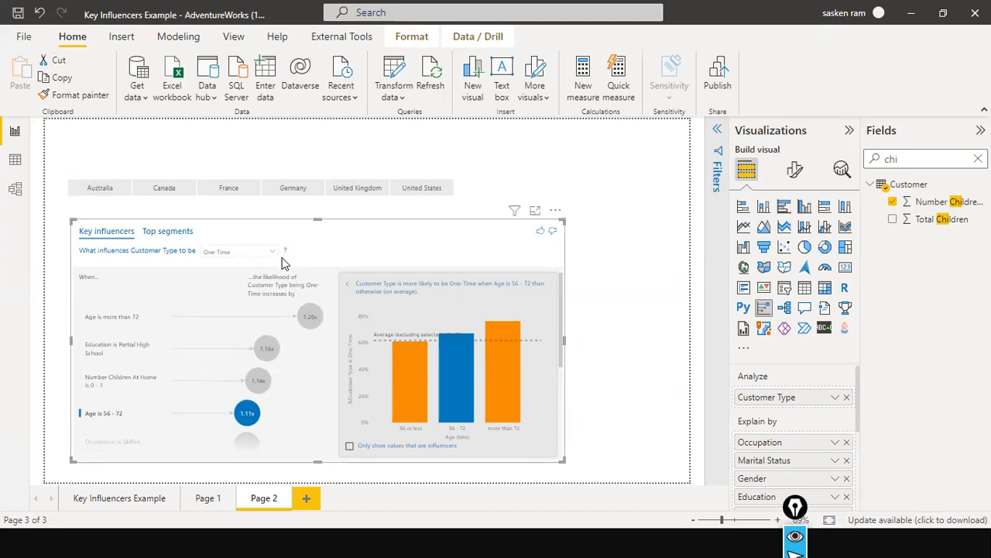
{"action": "scroll", "coordinate": [249, 310], "scroll_direction": "down", "scroll_amount": 3}
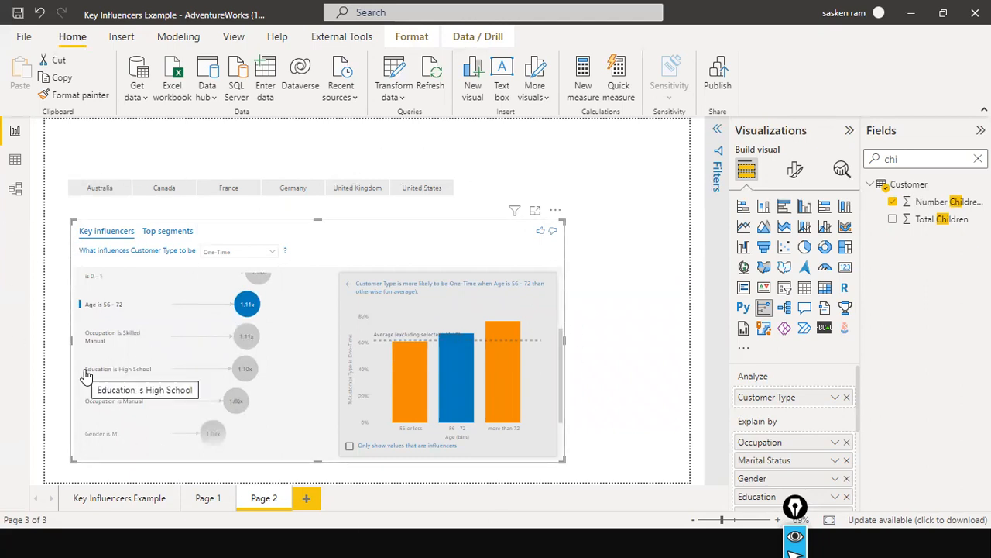
{"action": "scroll", "coordinate": [115, 350], "scroll_direction": "up", "scroll_amount": 2}
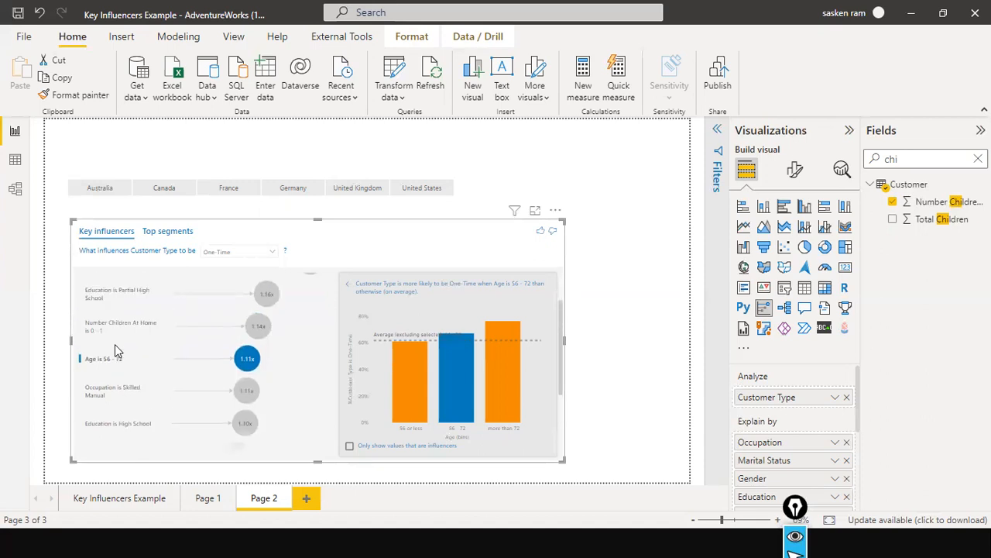
- Review the One-Time influencers and compare the M and F bars in the Gender is M breakdown
{"action": "scroll", "coordinate": [115, 348], "scroll_direction": "up", "scroll_amount": 1}
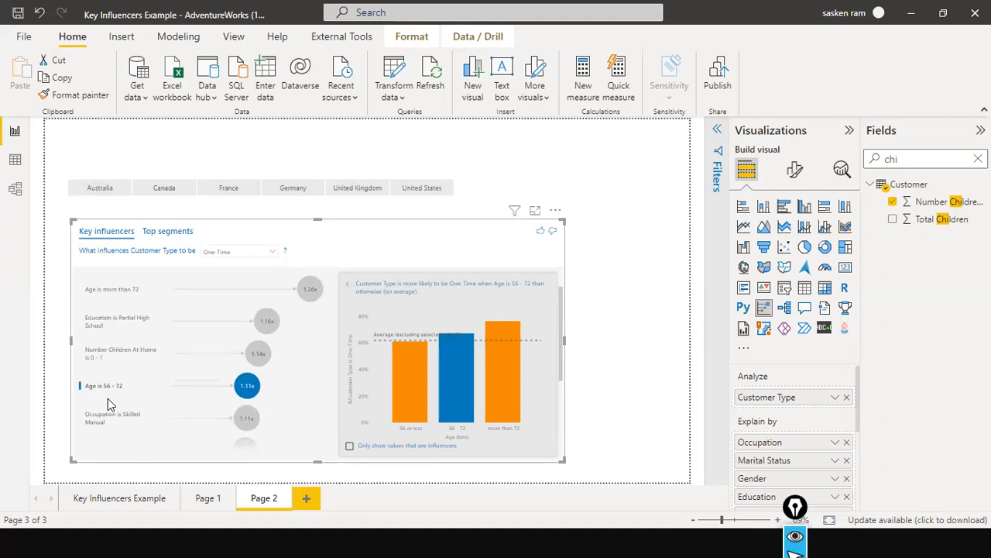
{"action": "scroll", "coordinate": [113, 404], "scroll_direction": "down", "scroll_amount": 2}
{"action": "scroll", "coordinate": [108, 403], "scroll_direction": "up", "scroll_amount": 2}
{"action": "scroll", "coordinate": [118, 400], "scroll_direction": "up", "scroll_amount": 1}
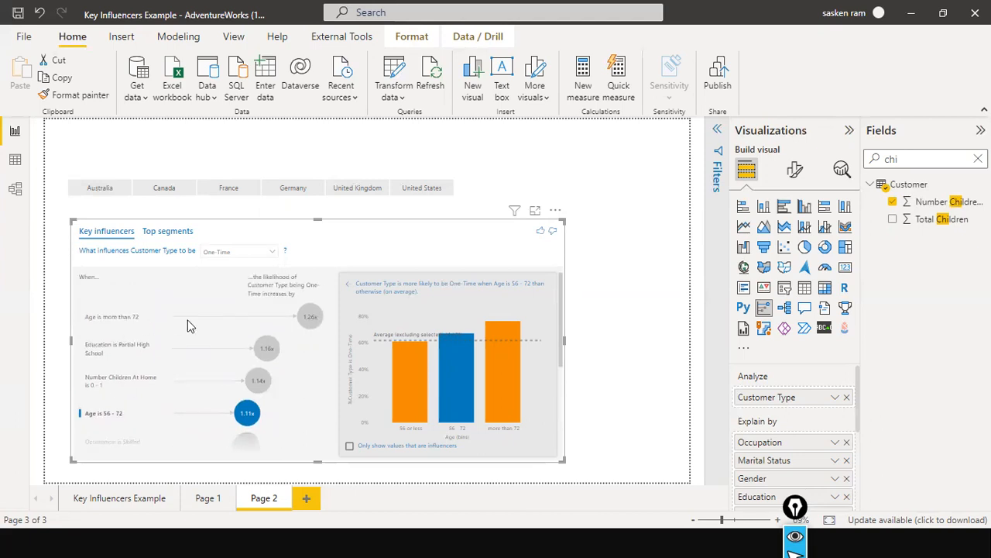
{"action": "scroll", "coordinate": [187, 320], "scroll_direction": "down", "scroll_amount": 3}
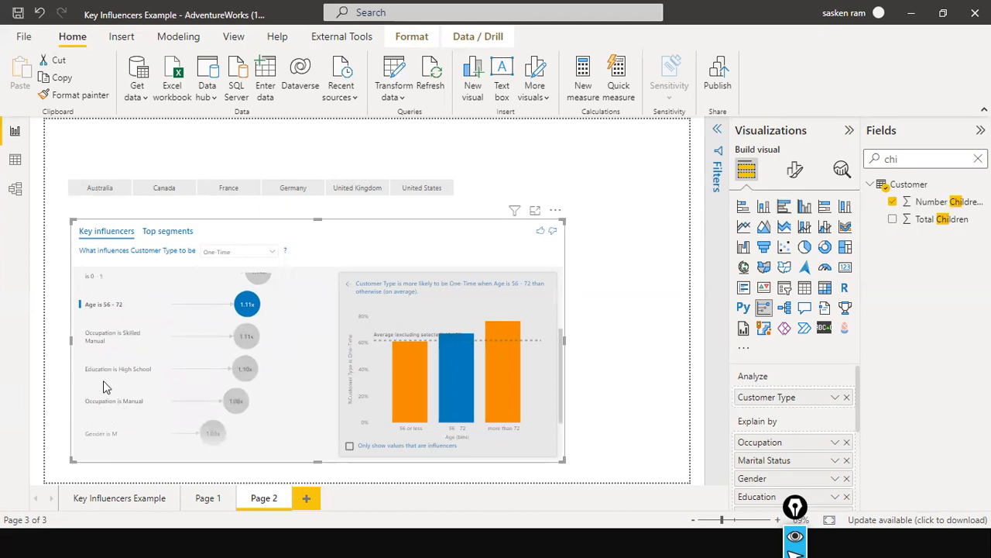
{"action": "left_click", "coordinate": [90, 441]}
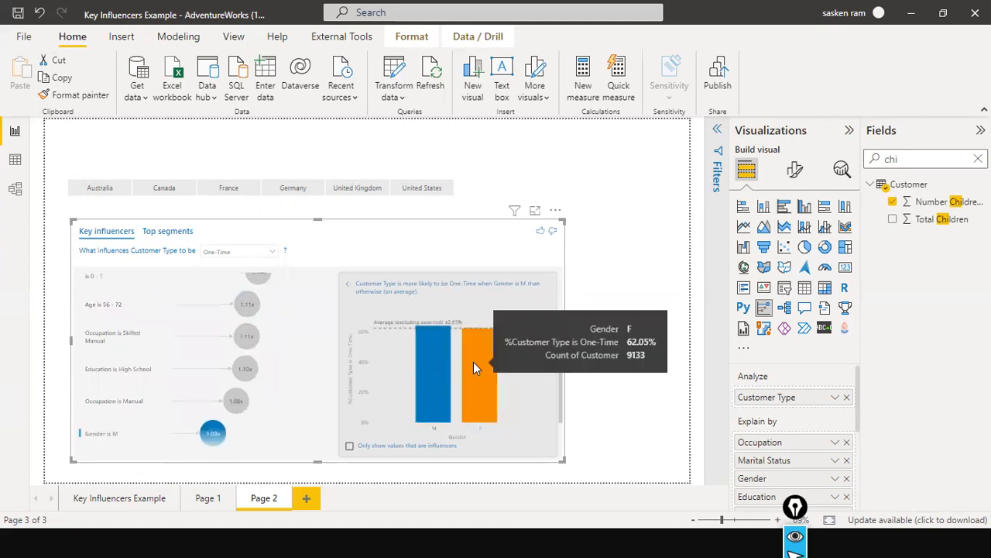
{"action": "mouse_move", "coordinate": [437, 350]}
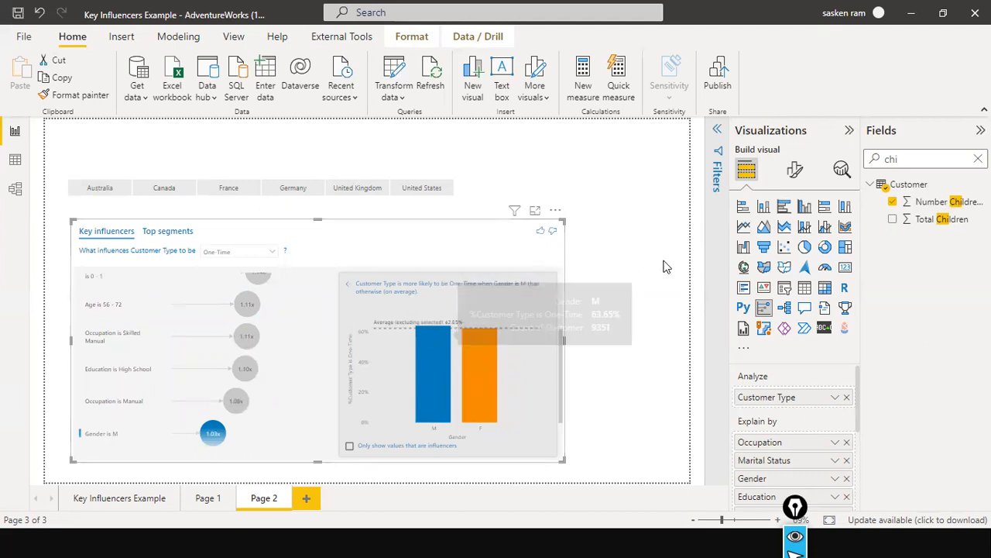
{"action": "mouse_move", "coordinate": [478, 352]}
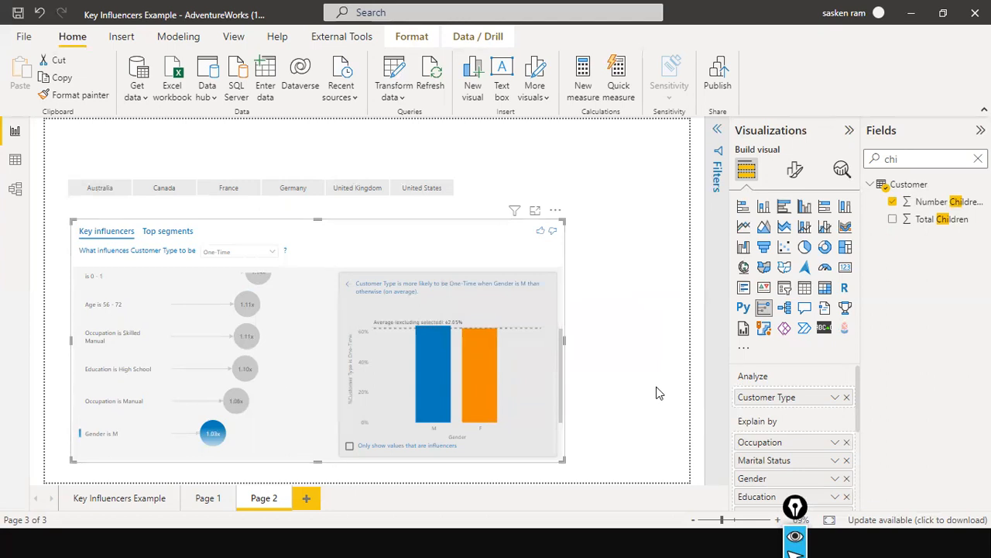
{"action": "mouse_move", "coordinate": [437, 401]}
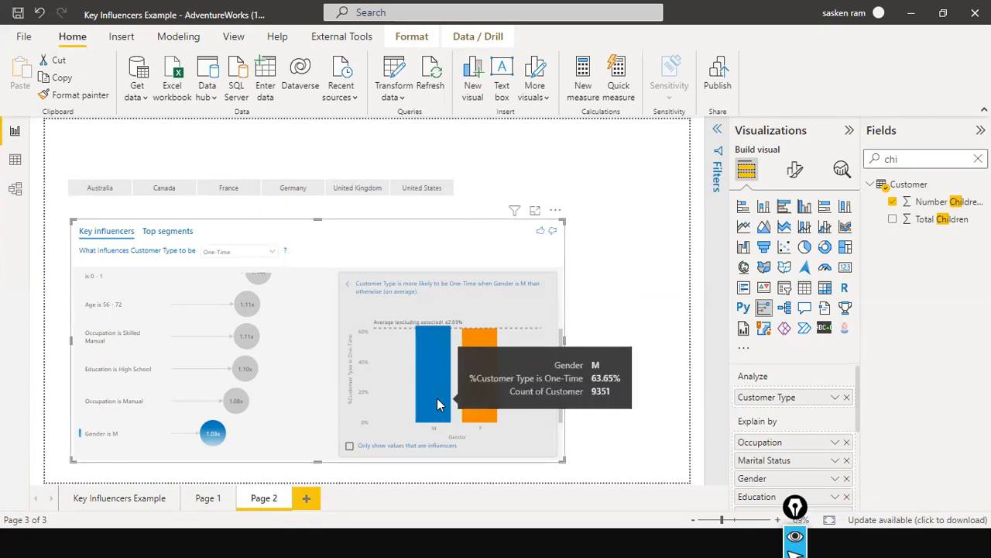
- Switch the analysis to Repeat customers and review the full list of influencers
{"action": "scroll", "coordinate": [186, 309], "scroll_direction": "up", "scroll_amount": 2}
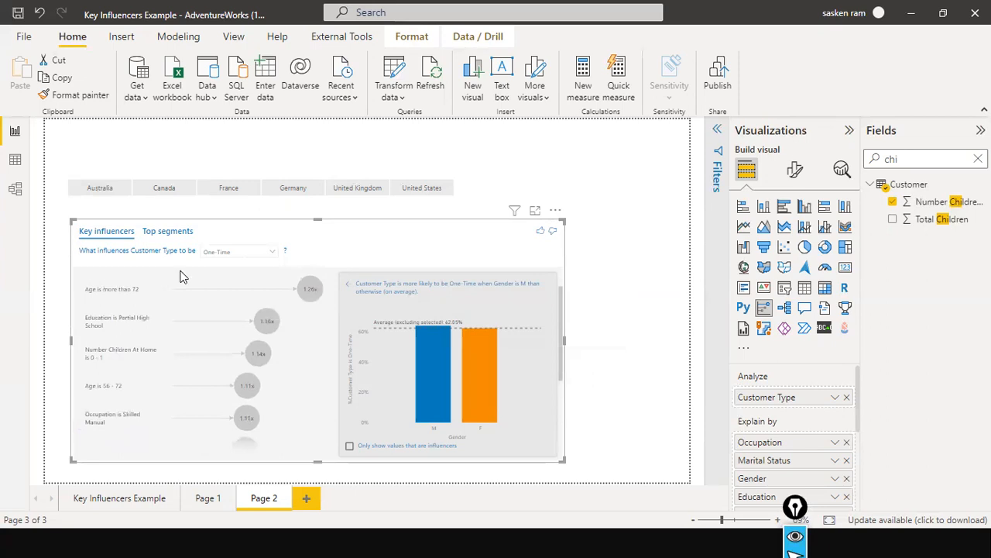
{"action": "left_click", "coordinate": [272, 253]}
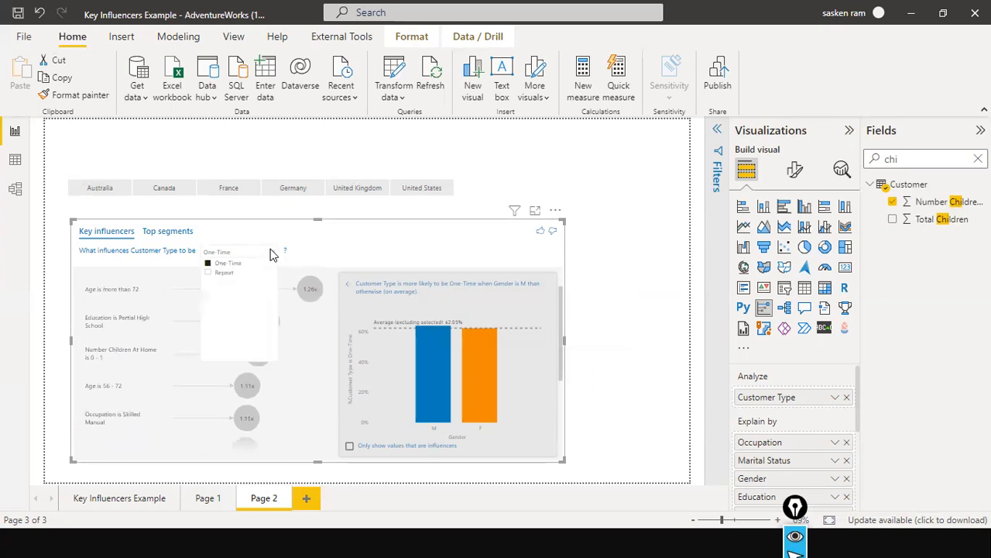
{"action": "left_click", "coordinate": [209, 274]}
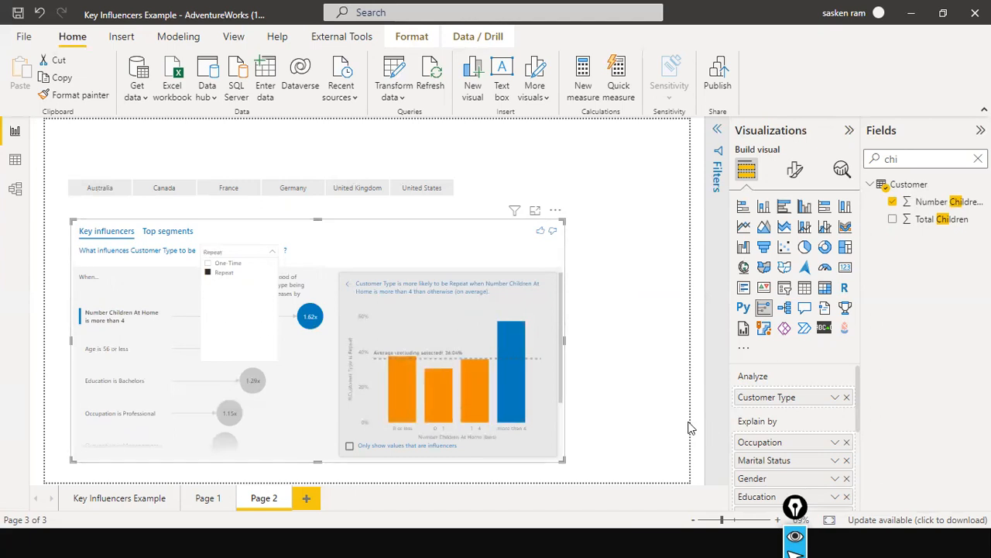
{"action": "scroll", "coordinate": [161, 368], "scroll_direction": "down", "scroll_amount": 1}
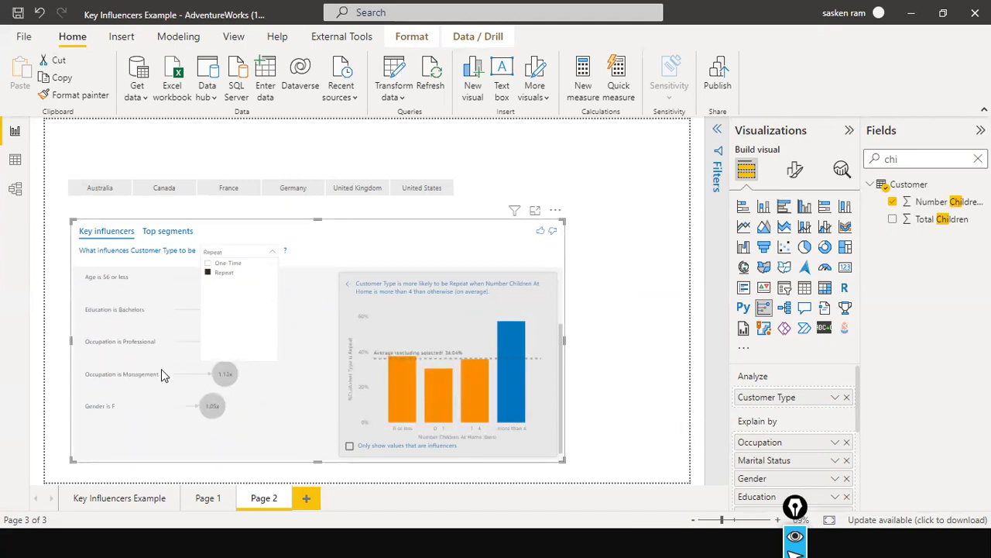
{"action": "scroll", "coordinate": [161, 369], "scroll_direction": "up", "scroll_amount": 1}
{"action": "scroll", "coordinate": [161, 369], "scroll_direction": "up", "scroll_amount": 1}
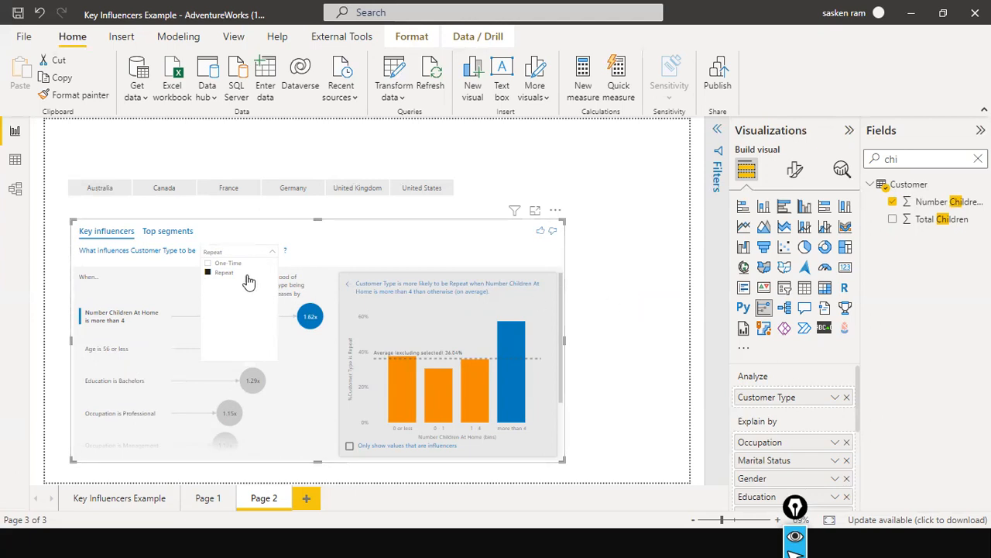
- Return the analysis to One-Time customers and look through all of its influencers
{"action": "left_click", "coordinate": [617, 318]}
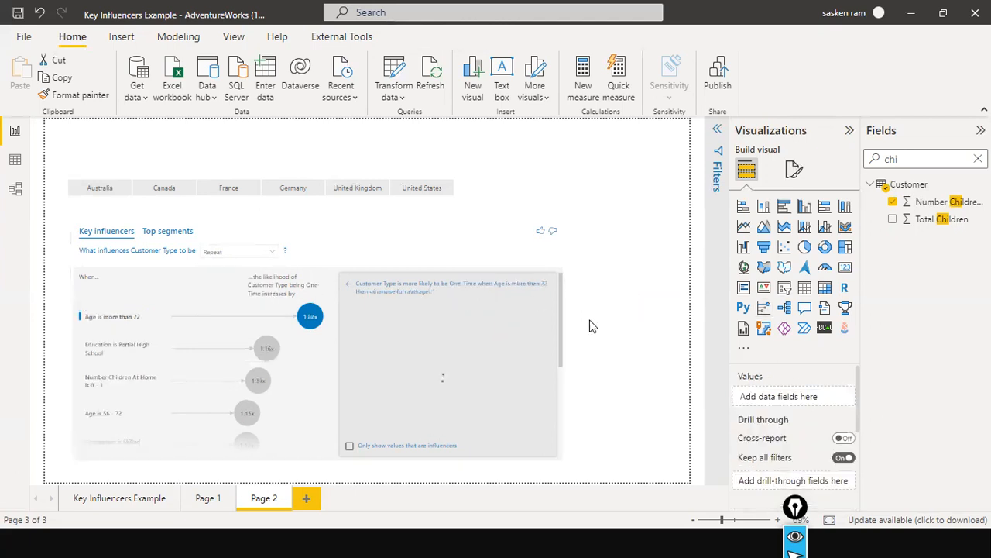
{"action": "scroll", "coordinate": [173, 363], "scroll_direction": "down", "scroll_amount": 2}
{"action": "scroll", "coordinate": [173, 364], "scroll_direction": "down", "scroll_amount": 2}
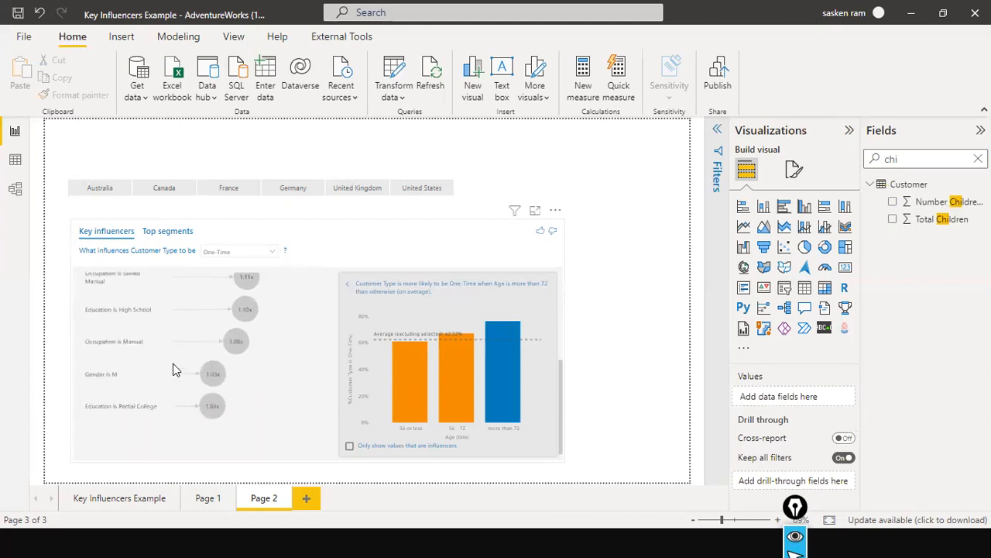
{"action": "scroll", "coordinate": [173, 370], "scroll_direction": "up", "scroll_amount": 3}
{"action": "scroll", "coordinate": [174, 370], "scroll_direction": "up", "scroll_amount": 3}
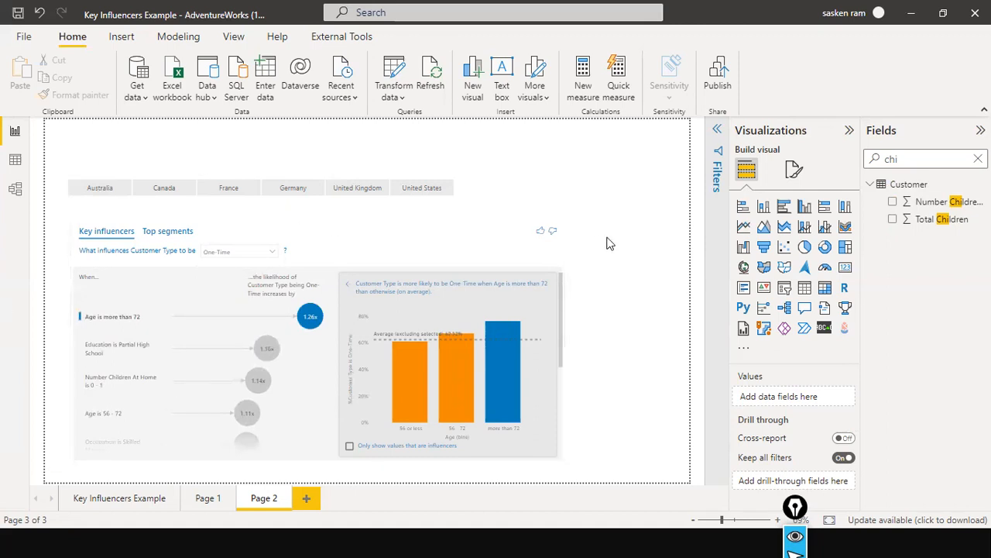
- Set the analysis to Repeat and compare the Number Children At Home bins in the breakdown chart
{"action": "left_click", "coordinate": [274, 253]}
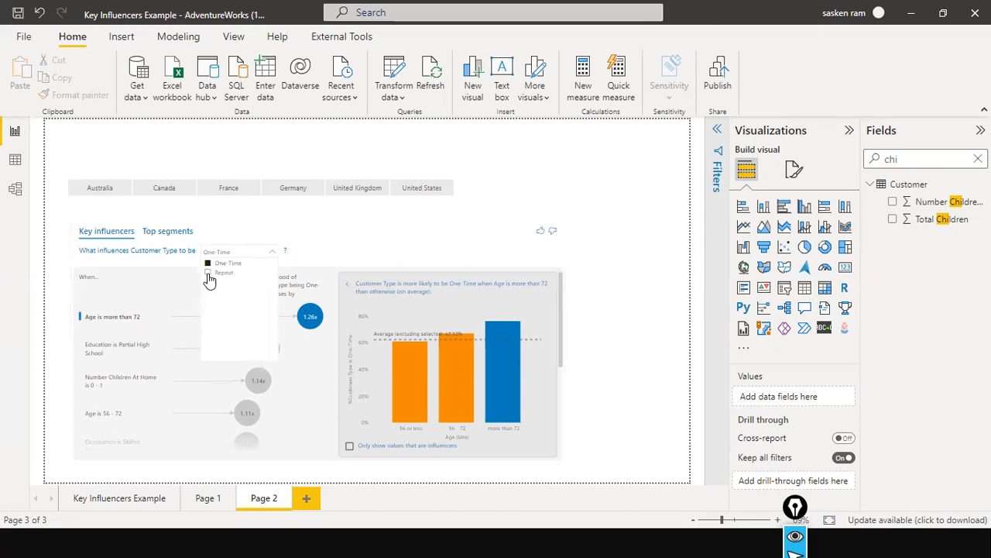
{"action": "left_click", "coordinate": [211, 274]}
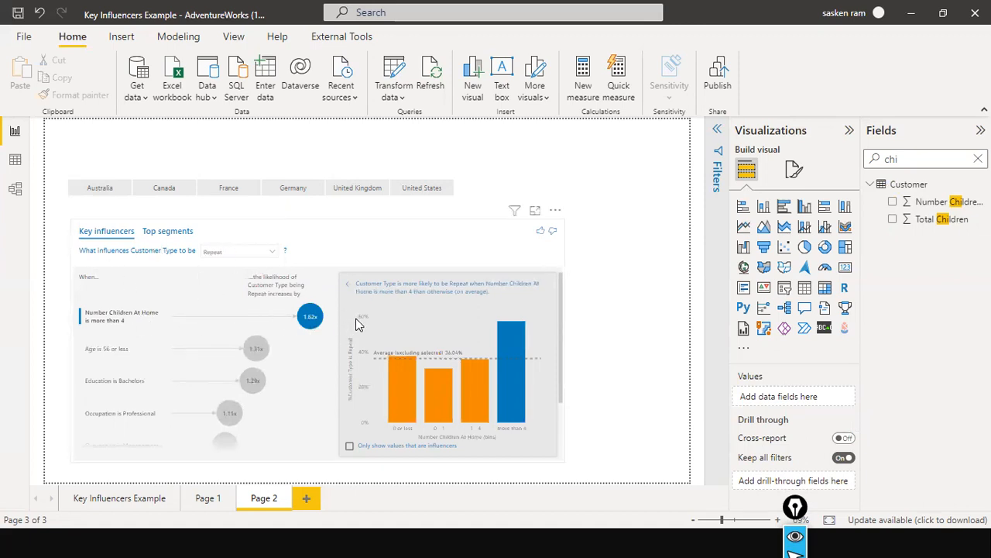
{"action": "mouse_move", "coordinate": [507, 343]}
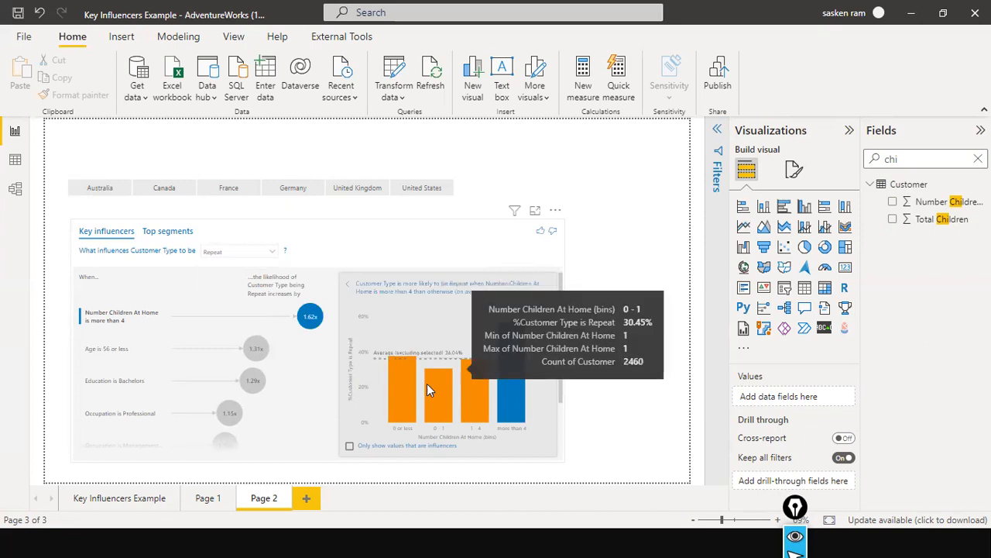
{"action": "mouse_move", "coordinate": [400, 399]}
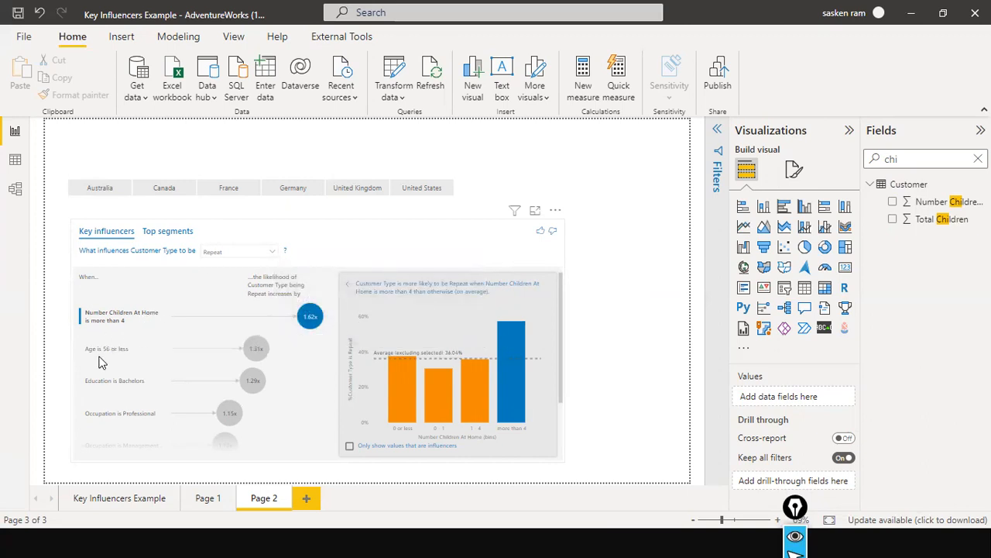
- Examine the Repeat influencers from Number Children At Home is more than 4 through Gender is F
{"action": "scroll", "coordinate": [133, 368], "scroll_direction": "down", "scroll_amount": 2}
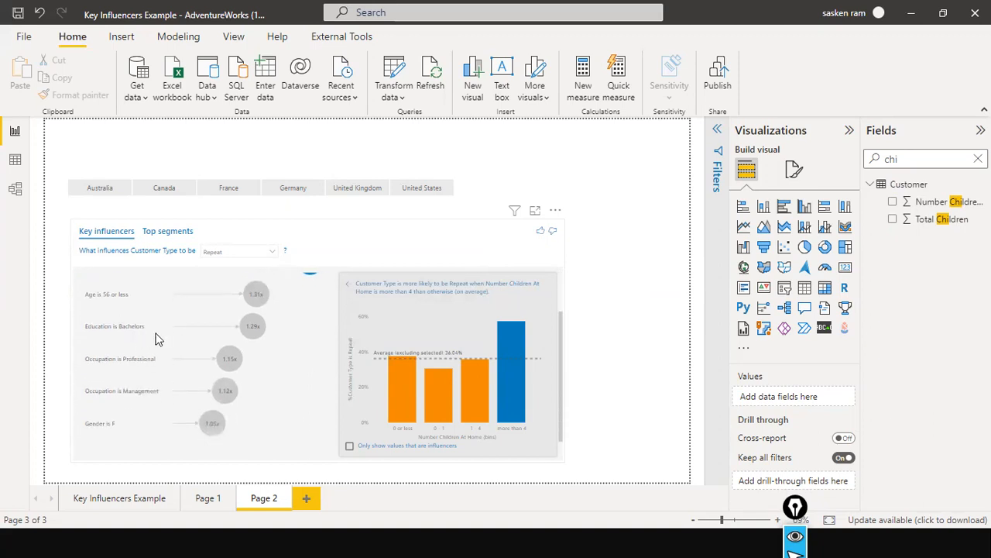
{"action": "scroll", "coordinate": [118, 412], "scroll_direction": "down", "scroll_amount": 1}
{"action": "scroll", "coordinate": [118, 411], "scroll_direction": "up", "scroll_amount": 3}
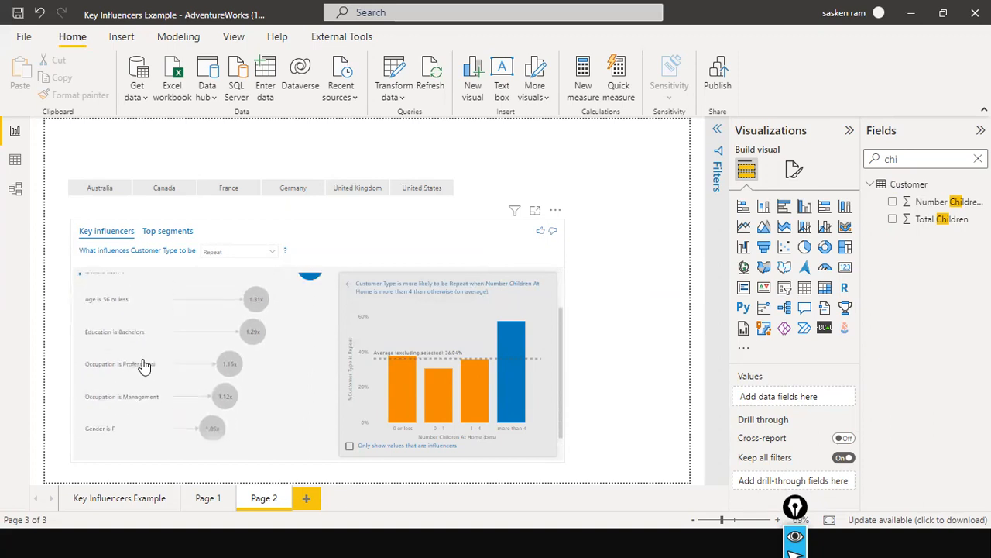
{"action": "scroll", "coordinate": [118, 388], "scroll_direction": "down", "scroll_amount": 3}
{"action": "scroll", "coordinate": [118, 388], "scroll_direction": "up", "scroll_amount": 3}
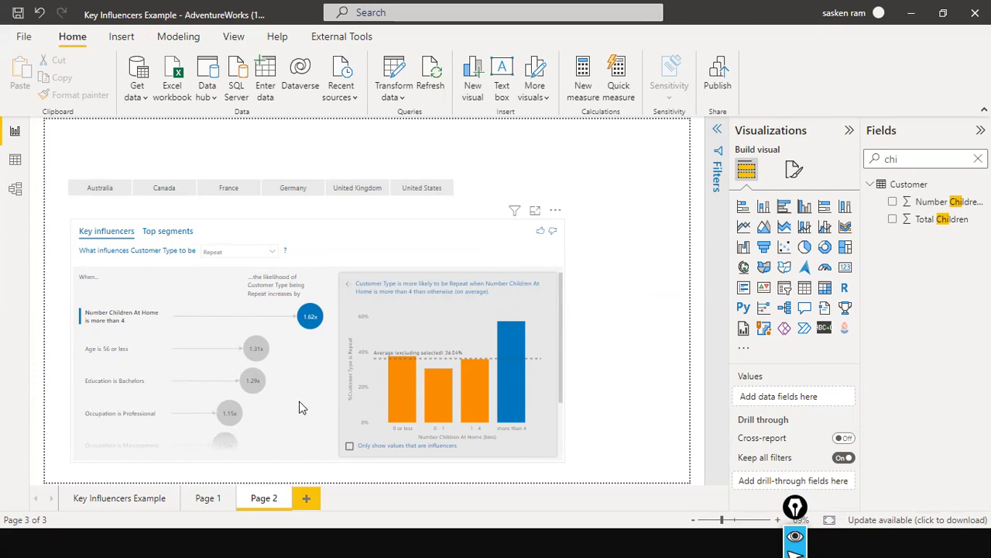
{"action": "scroll", "coordinate": [303, 407], "scroll_direction": "down", "scroll_amount": 3}
{"action": "scroll", "coordinate": [302, 408], "scroll_direction": "up", "scroll_amount": 3}
- Show the top segments for Repeat customers and shift the visual slightly on the page below the country slicer
{"action": "left_click", "coordinate": [108, 247]}
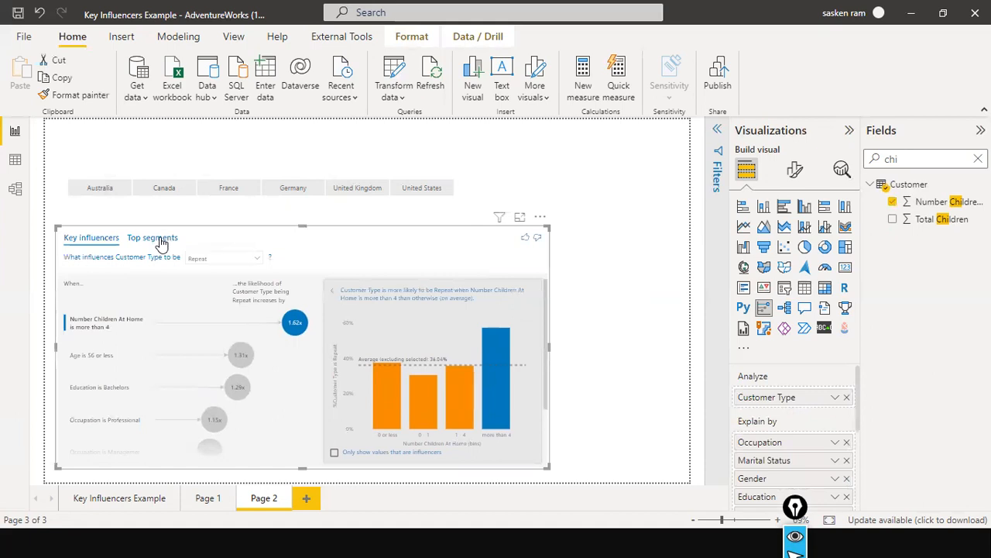
{"action": "left_click", "coordinate": [161, 241]}
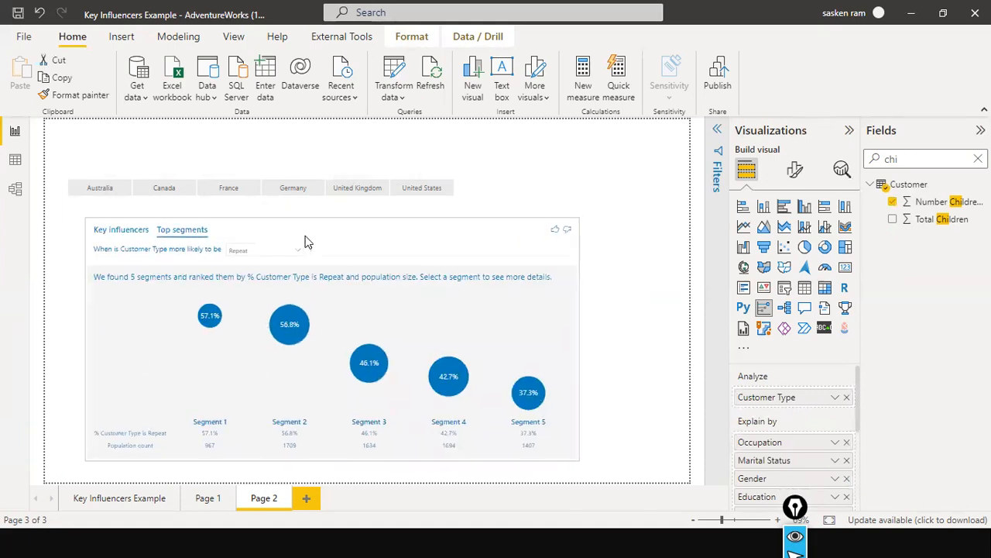
{"action": "left_click", "coordinate": [305, 242]}
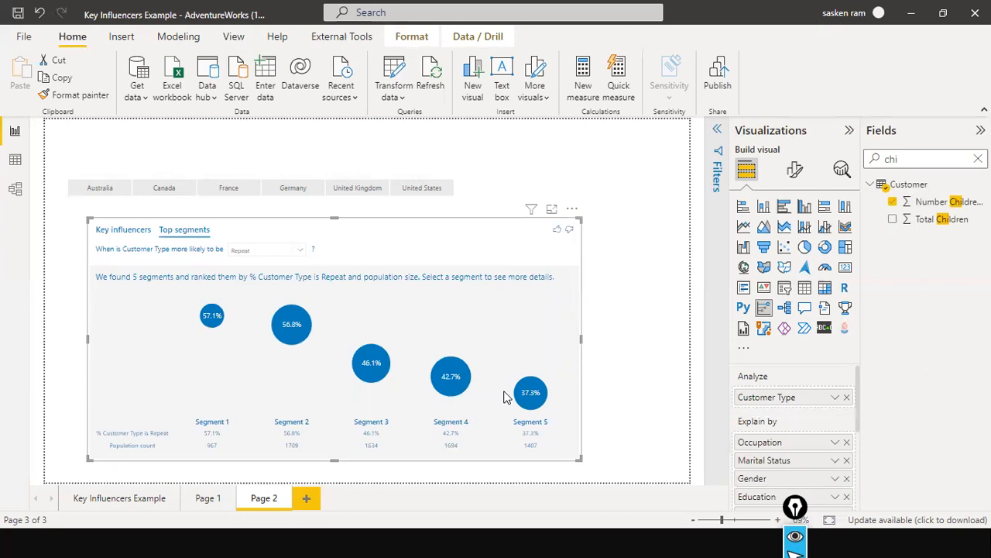
- Inspect the details of Segments 1, 2 and 3 and read through the conditions that define Segment 3
{"action": "left_click", "coordinate": [207, 317]}
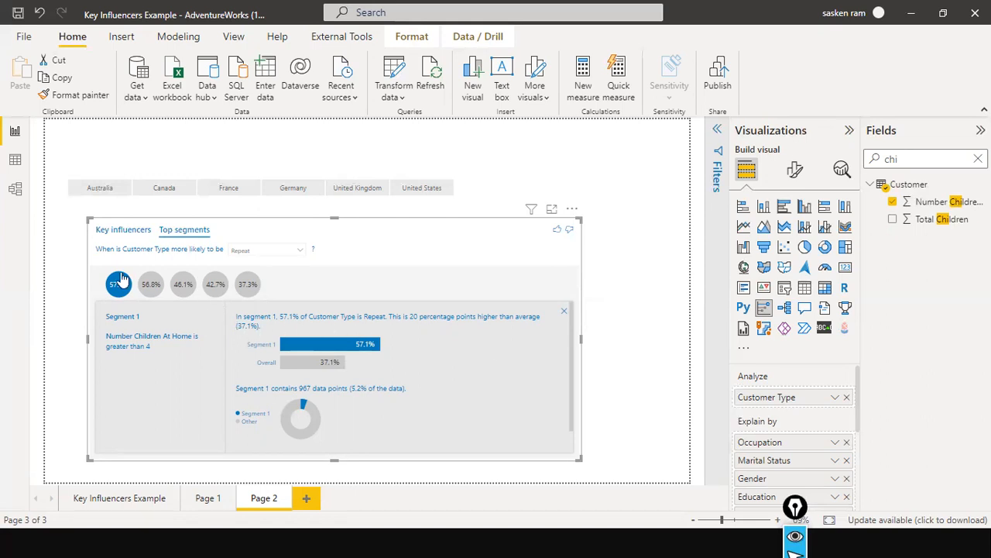
{"action": "left_click", "coordinate": [152, 289]}
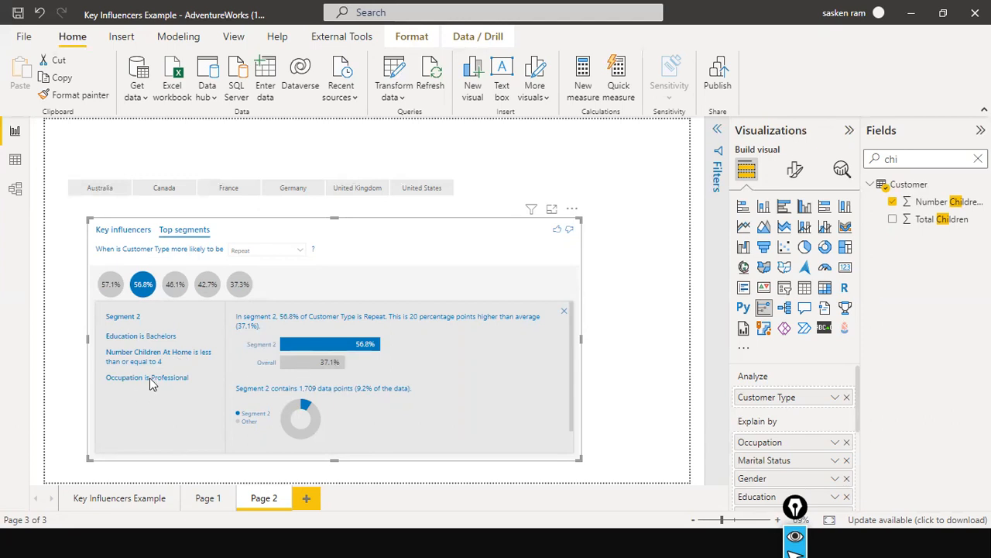
{"action": "left_click", "coordinate": [177, 287]}
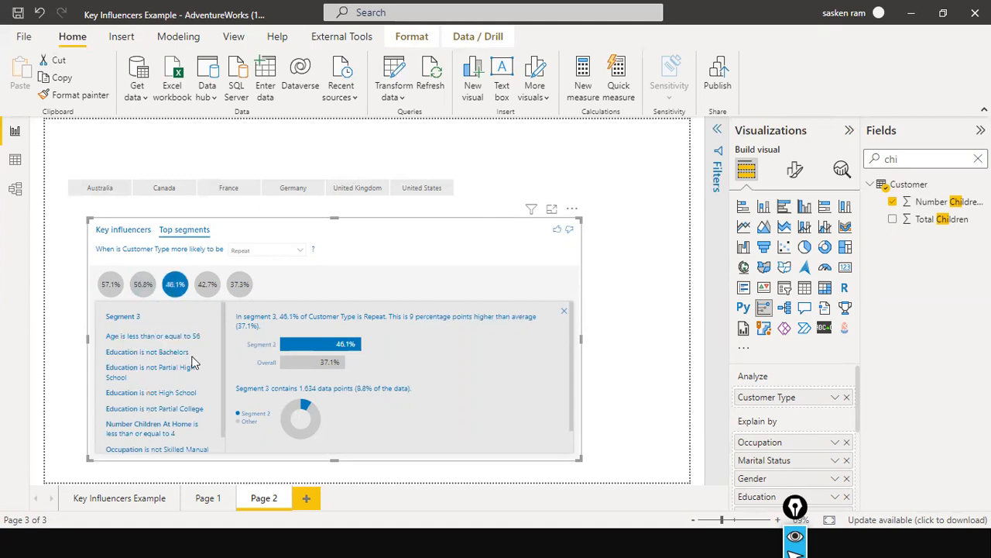
{"action": "scroll", "coordinate": [194, 375], "scroll_direction": "down", "scroll_amount": 1}
{"action": "scroll", "coordinate": [194, 375], "scroll_direction": "up", "scroll_amount": 1}
{"action": "scroll", "coordinate": [170, 403], "scroll_direction": "down", "scroll_amount": 1}
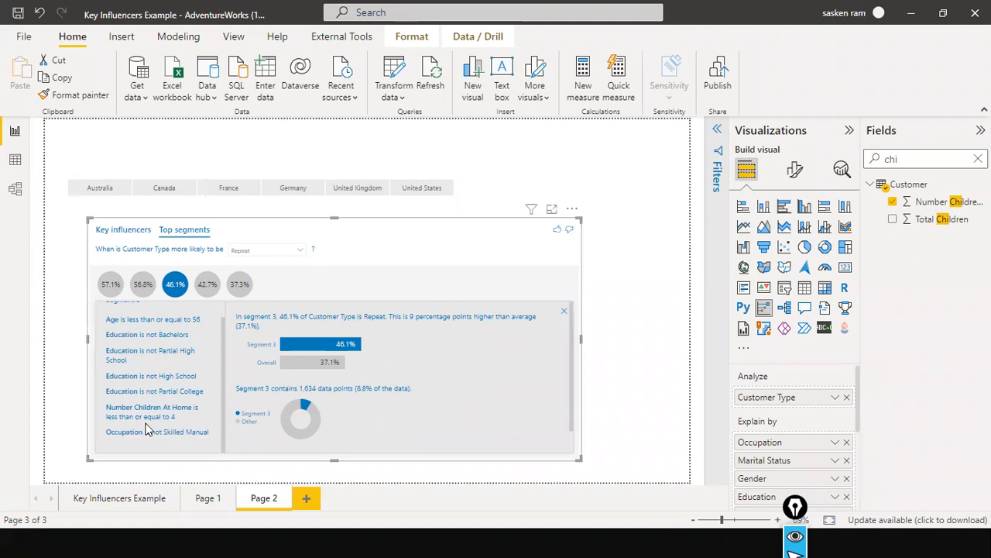
{"action": "scroll", "coordinate": [149, 428], "scroll_direction": "up", "scroll_amount": 1}
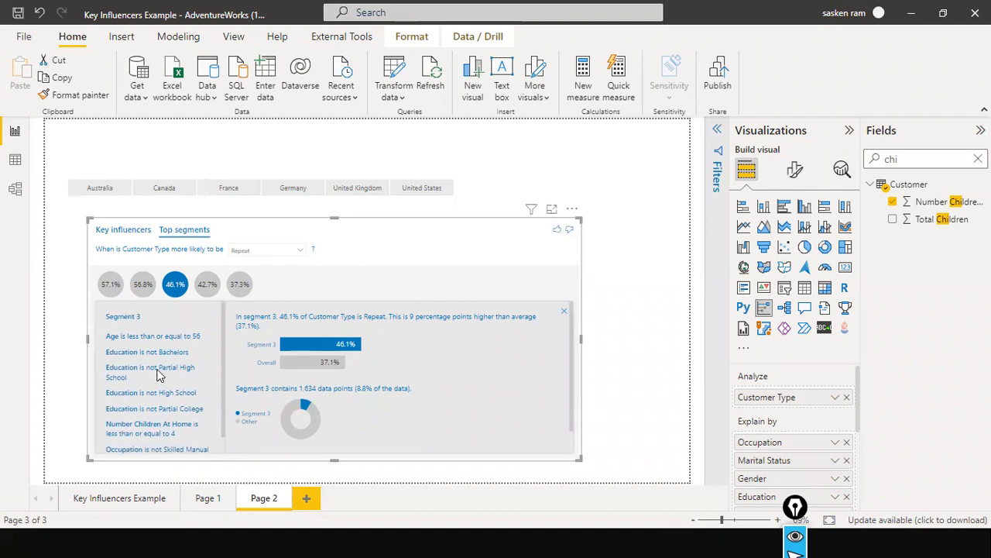
- Compare the key influencers view with Segment 3's conditions, recheck Segment 1's details, and return to the overview of all segments
{"action": "left_click", "coordinate": [129, 233]}
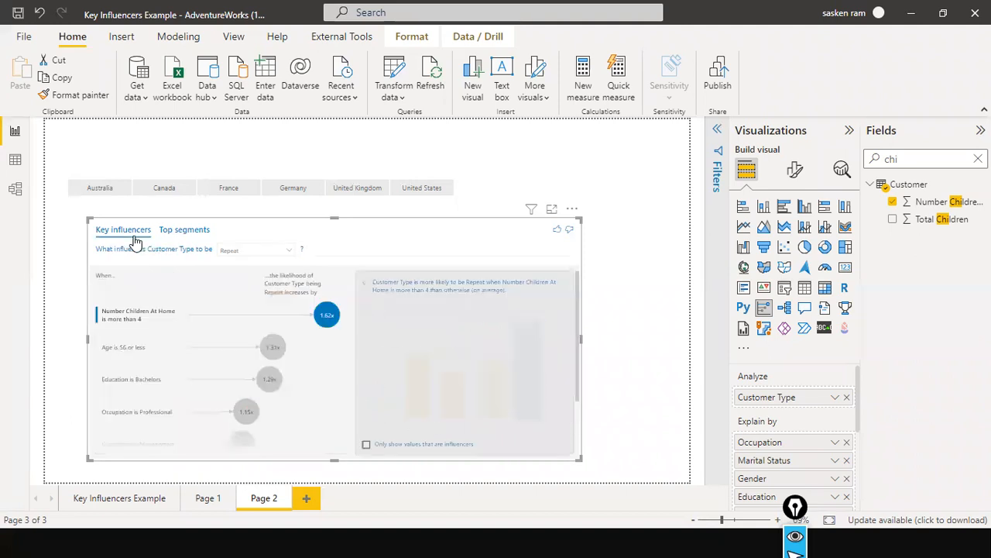
{"action": "left_click", "coordinate": [180, 232]}
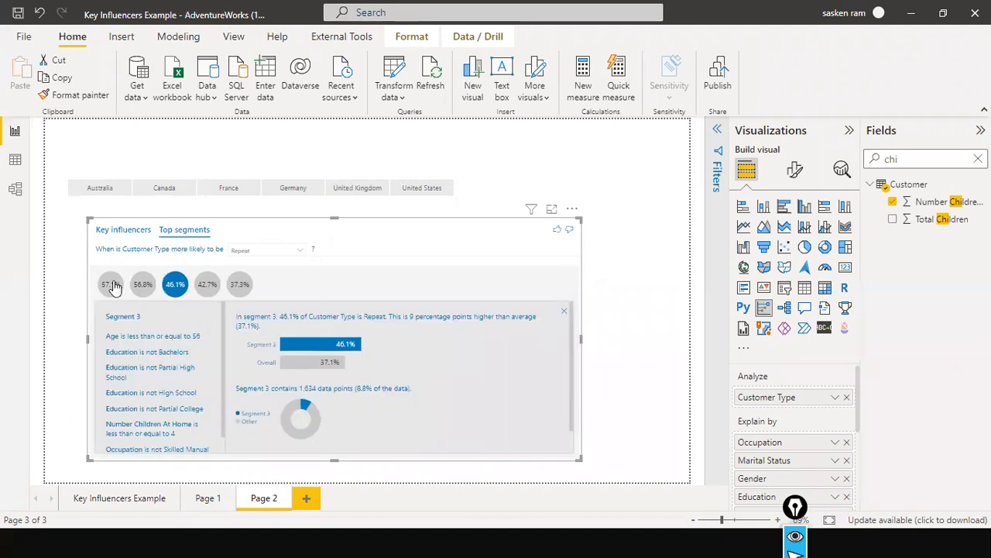
{"action": "scroll", "coordinate": [438, 327], "scroll_direction": "down", "scroll_amount": 1}
{"action": "left_click", "coordinate": [565, 312]}
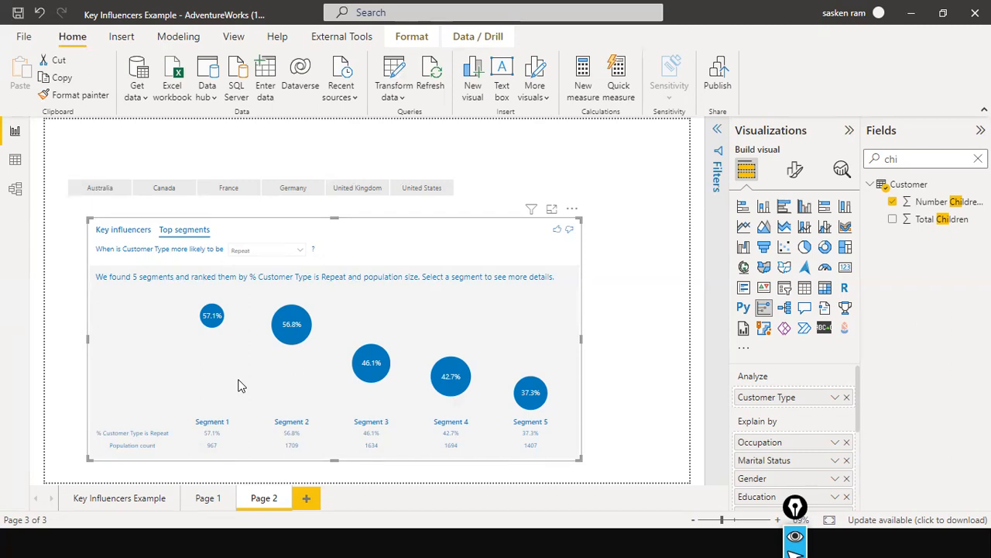
{"action": "left_click", "coordinate": [220, 322]}
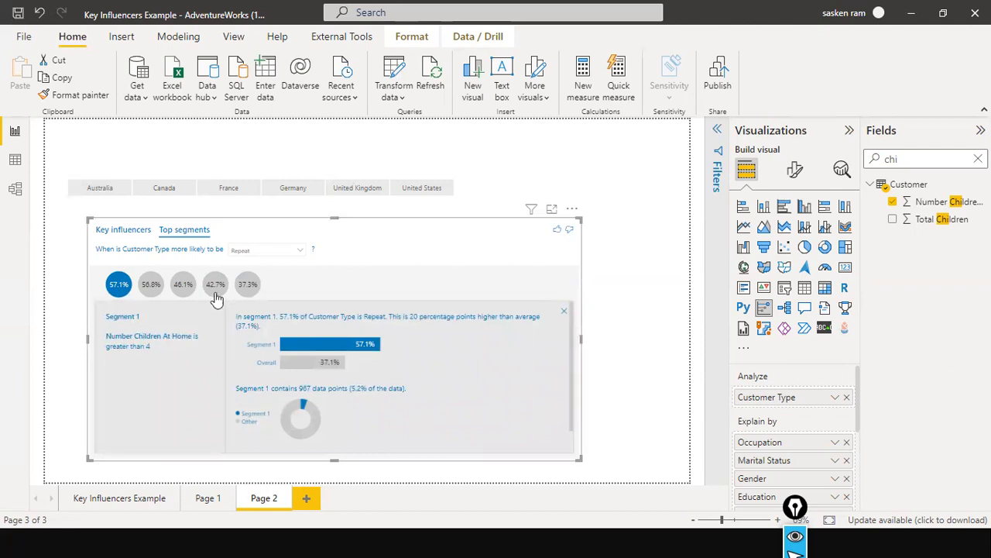
{"action": "left_click", "coordinate": [564, 309]}
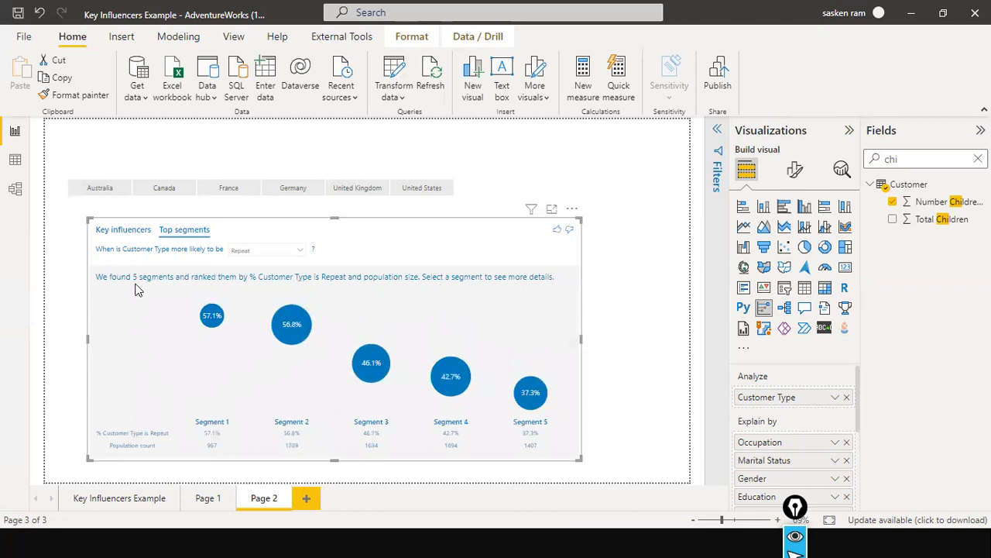
- Compare the Repeat key influencers with the conditions defining Segment 2, and return to the overview of all segments
{"action": "left_click", "coordinate": [136, 230]}
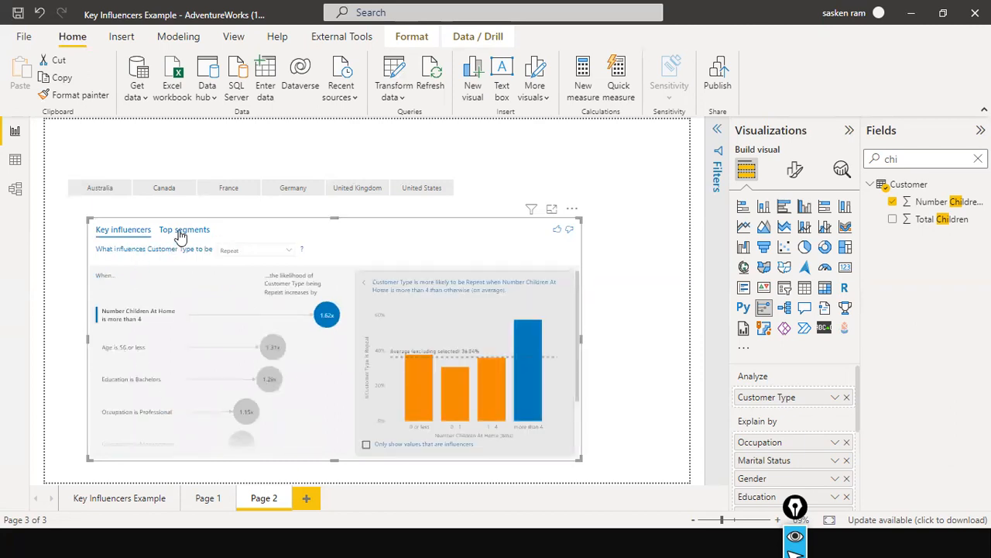
{"action": "left_click", "coordinate": [182, 231]}
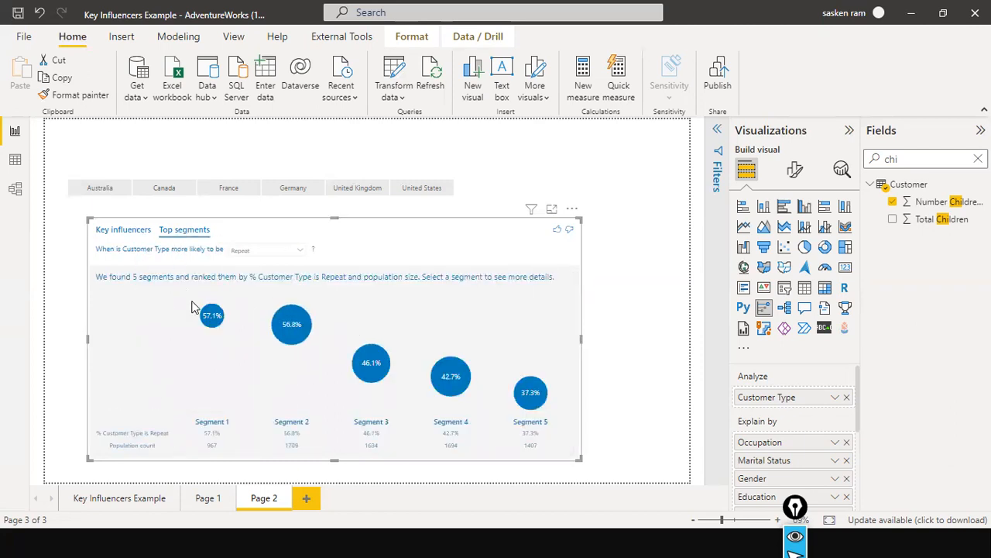
{"action": "left_click", "coordinate": [305, 335]}
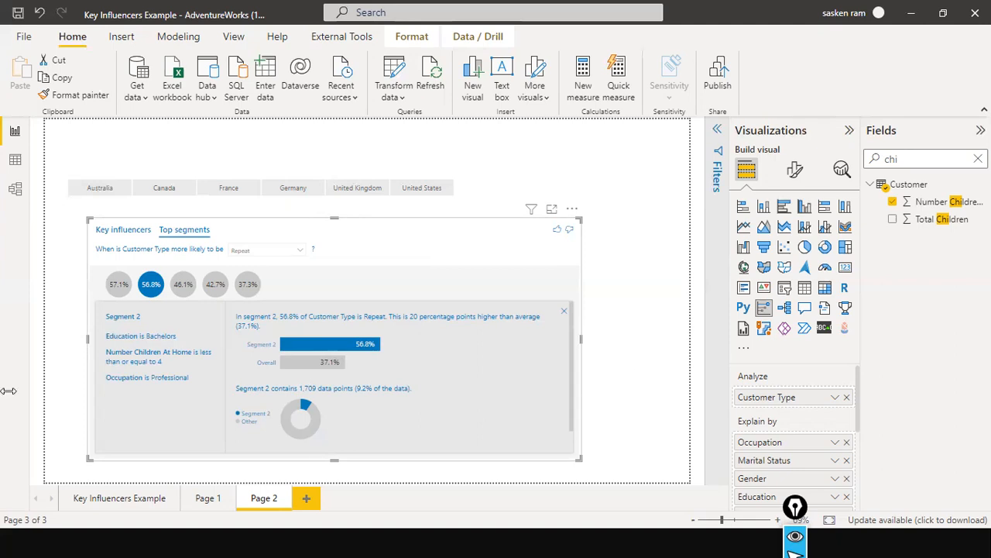
{"action": "left_click", "coordinate": [112, 231]}
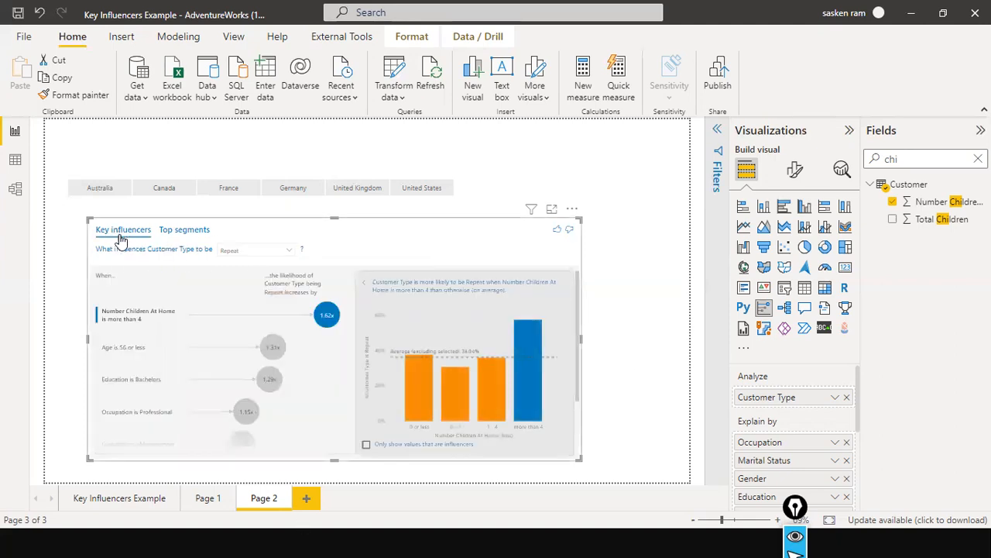
{"action": "scroll", "coordinate": [214, 349], "scroll_direction": "down", "scroll_amount": 1}
{"action": "scroll", "coordinate": [215, 365], "scroll_direction": "up", "scroll_amount": 1}
{"action": "left_click", "coordinate": [207, 236]}
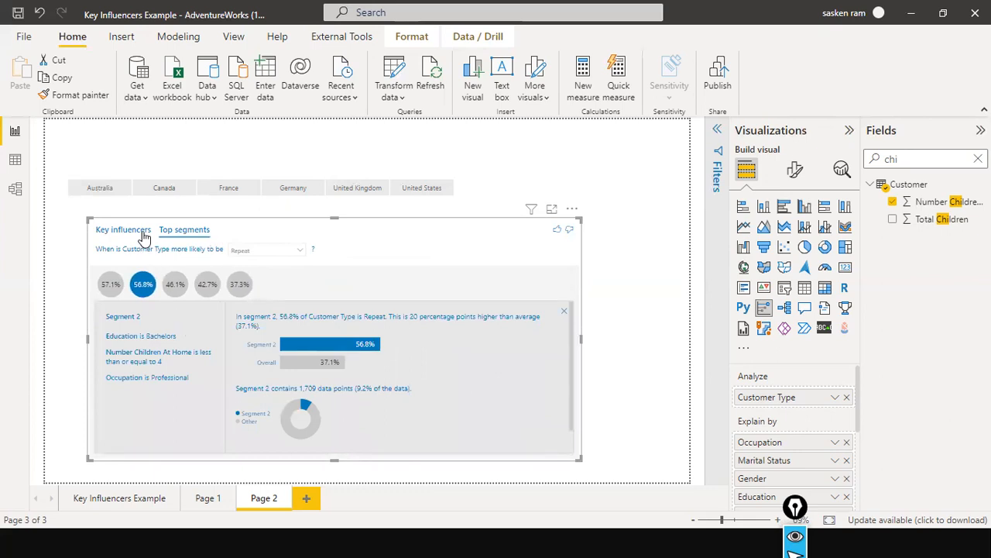
{"action": "left_click", "coordinate": [565, 313]}
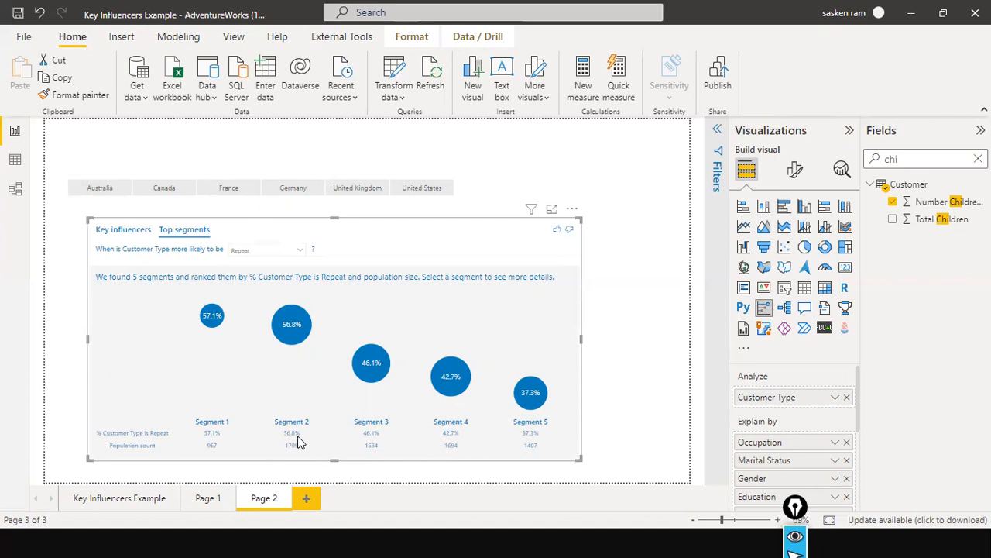
- Recheck Segment 2's conditions and share of Repeat customers against its population count in the segment overview
{"action": "left_click", "coordinate": [288, 338]}
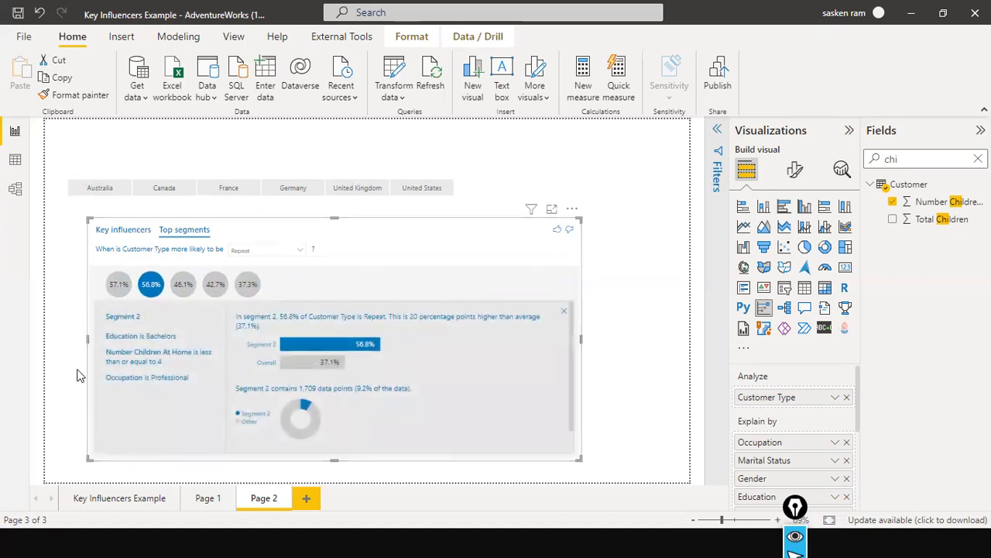
{"action": "left_click", "coordinate": [564, 316]}
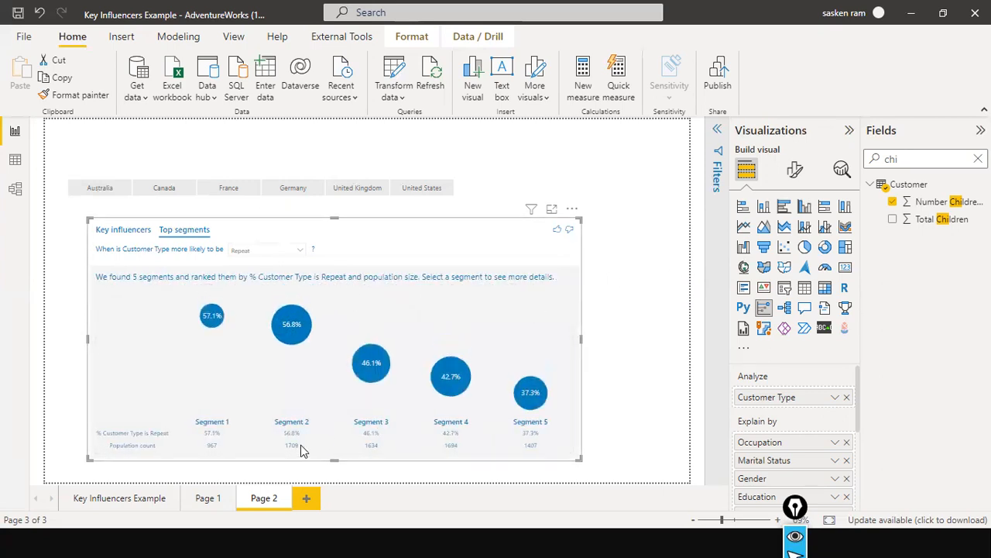
{"action": "left_click", "coordinate": [299, 325]}
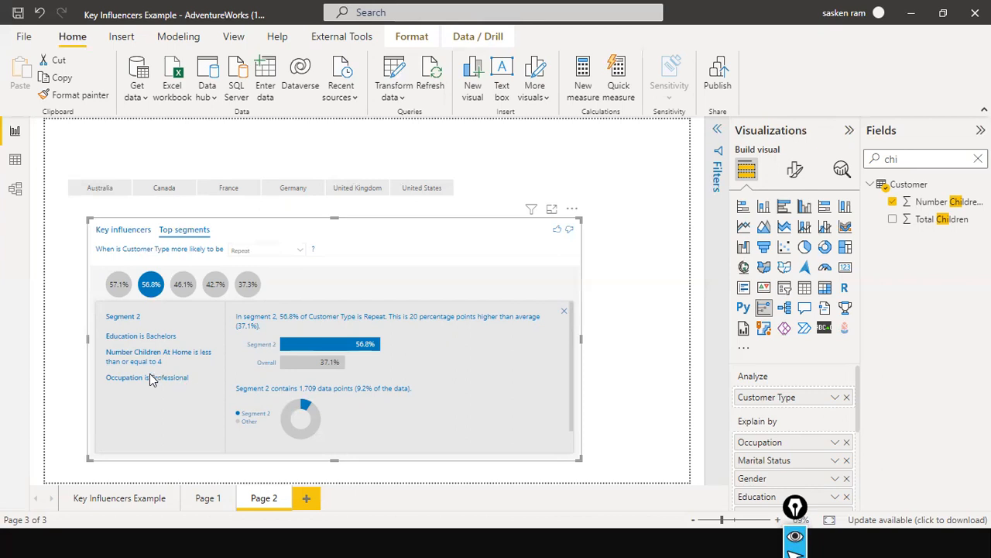
{"action": "left_click", "coordinate": [566, 313]}
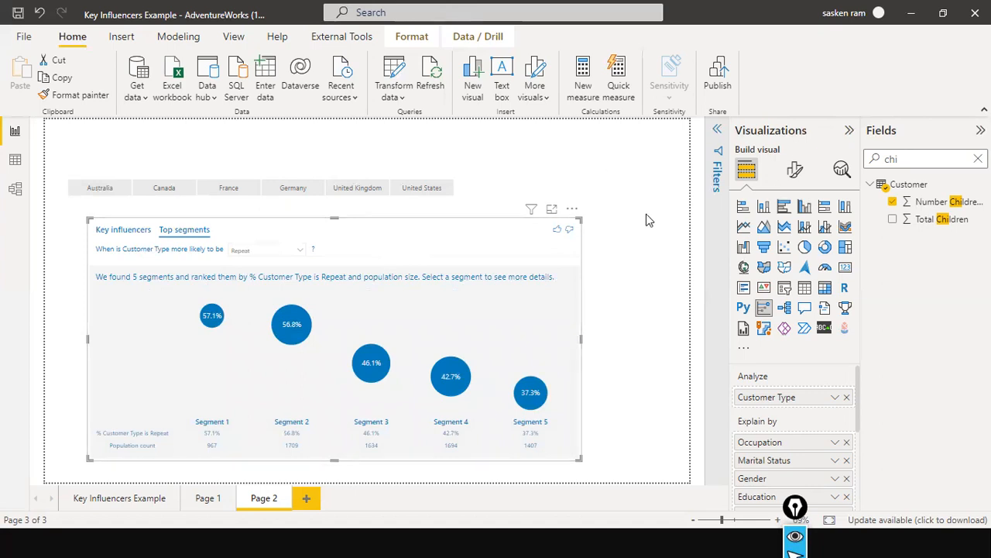
- Filter the page to Australia and inspect the details of Segments 1 through 5 for Repeat customers
{"action": "left_click", "coordinate": [86, 196]}
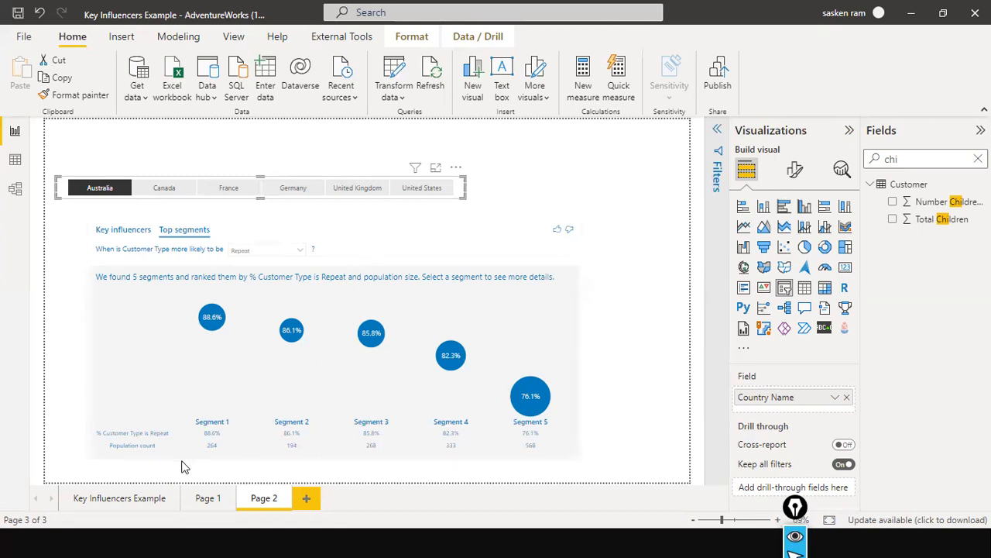
{"action": "left_click", "coordinate": [212, 319]}
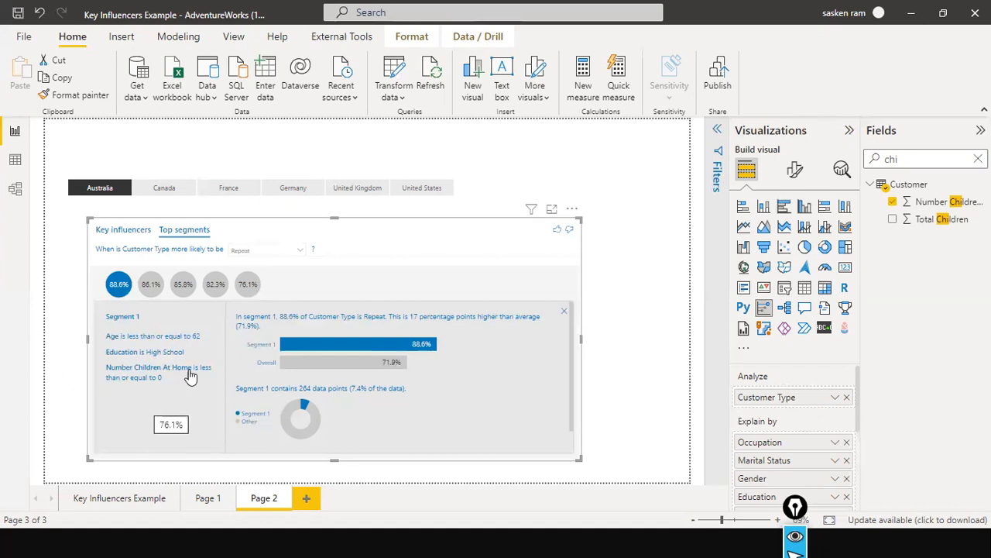
{"action": "left_click", "coordinate": [152, 287]}
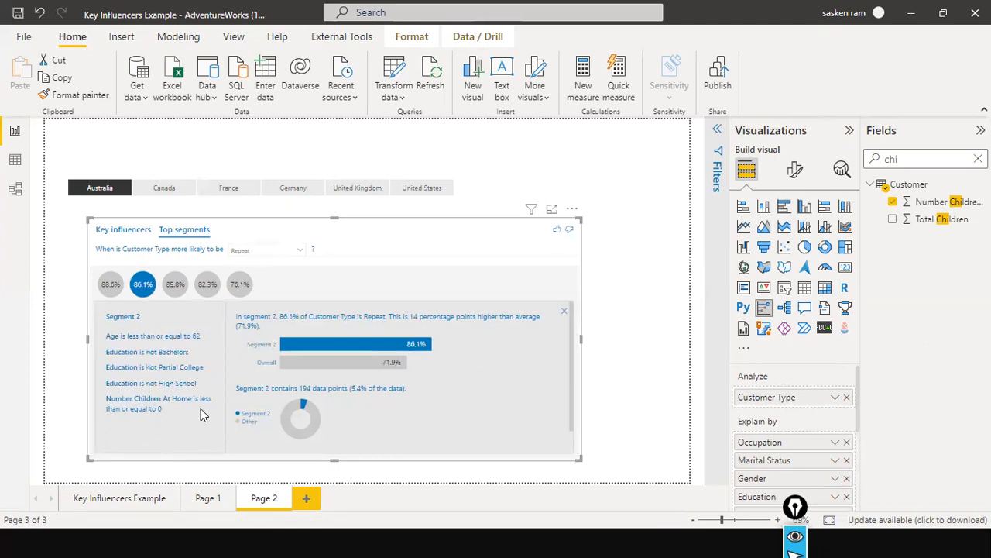
{"action": "left_click", "coordinate": [175, 286]}
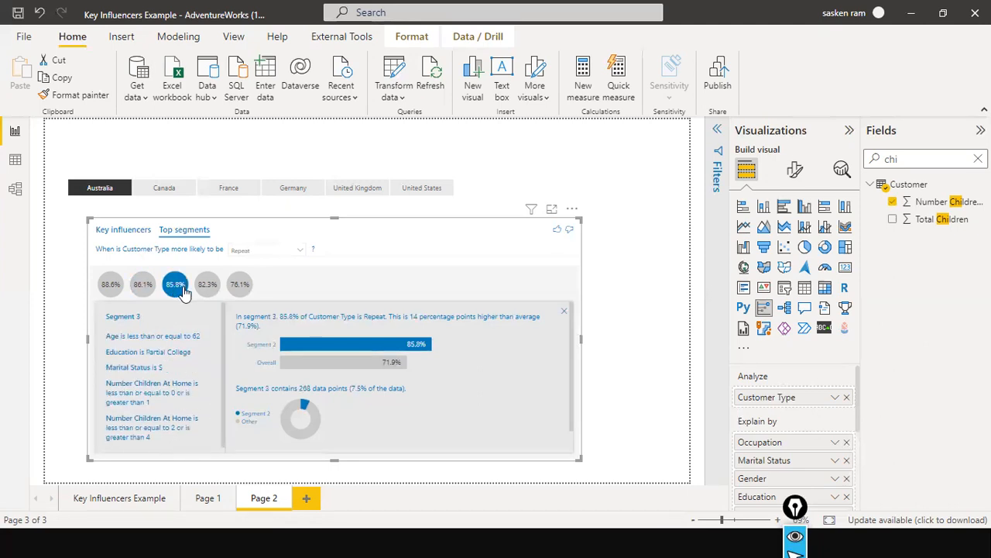
{"action": "left_click", "coordinate": [216, 293]}
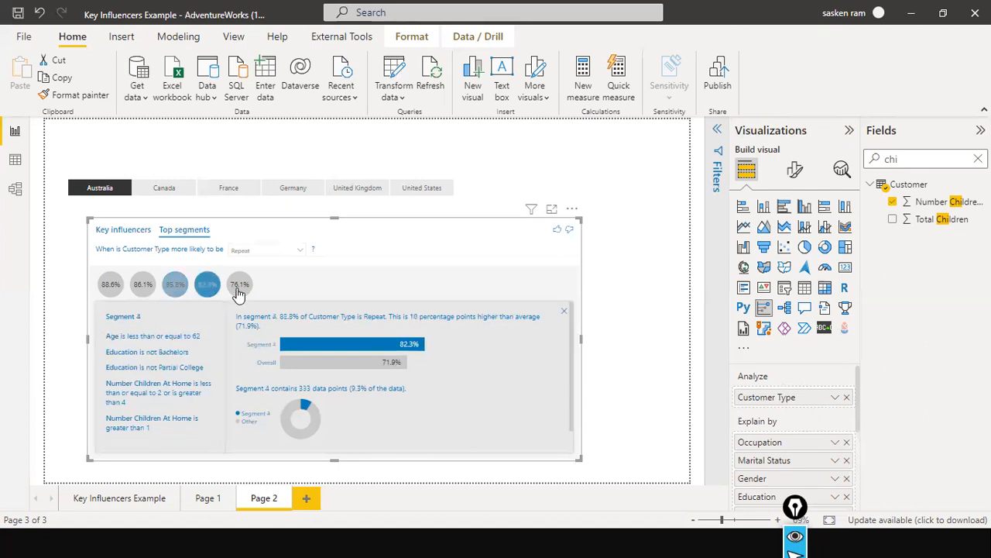
{"action": "left_click", "coordinate": [239, 291]}
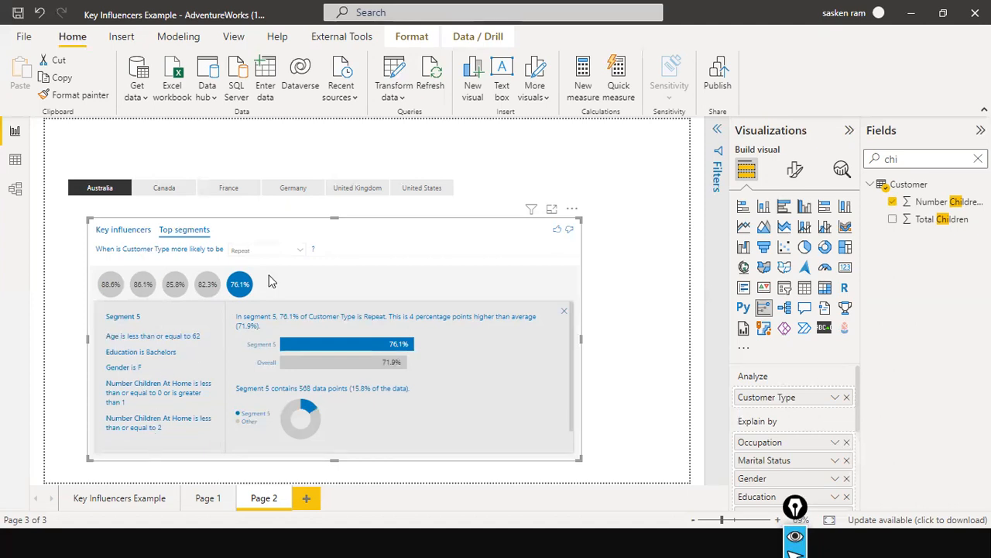
{"action": "left_click", "coordinate": [564, 313]}
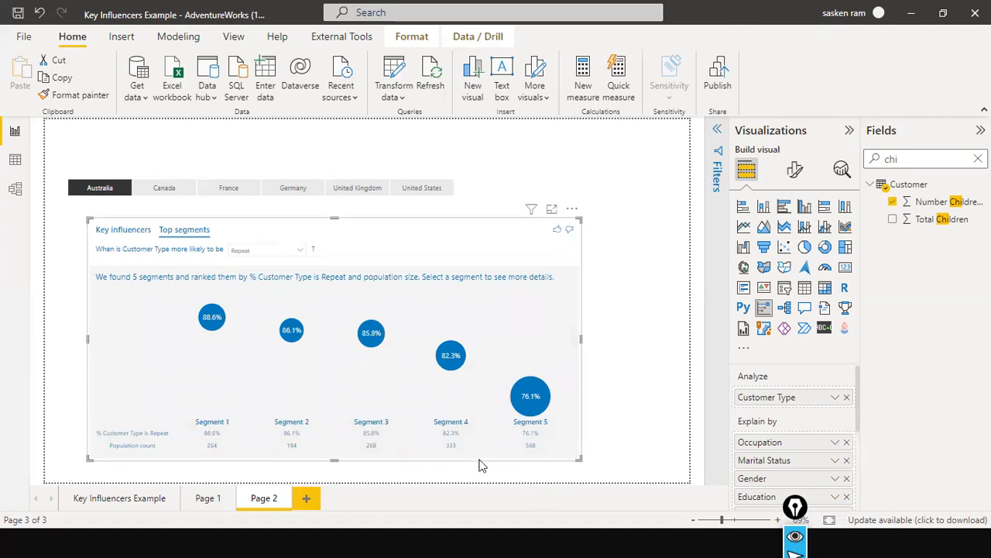
- Review the conditions of Australia's Segment 3 and Segment 1 again, returning to the segment overview after each
{"action": "left_click", "coordinate": [375, 340]}
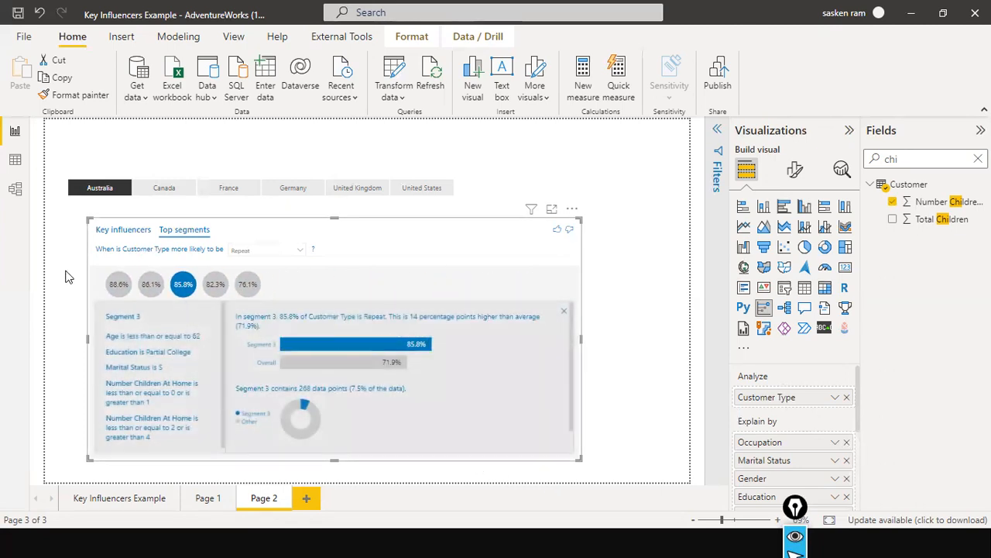
{"action": "left_click", "coordinate": [563, 312]}
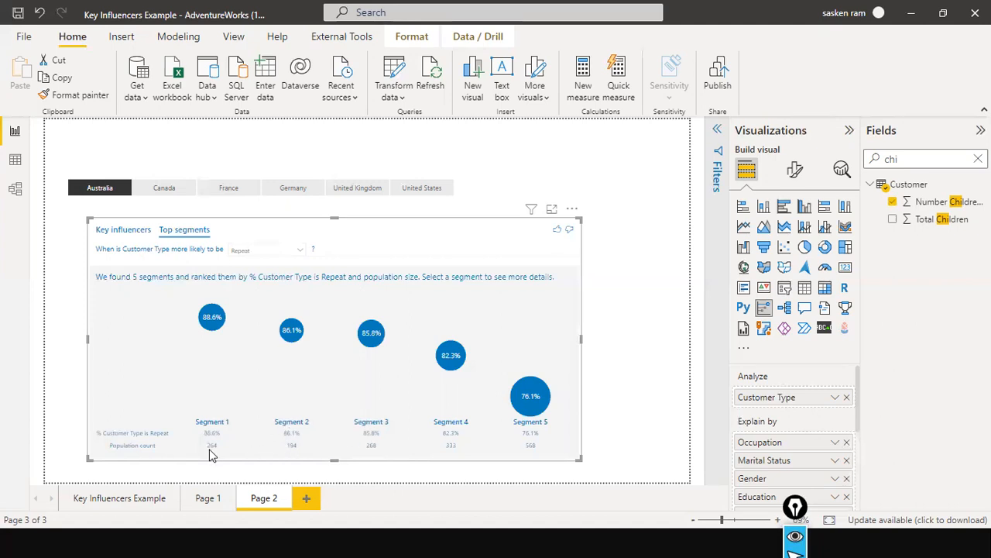
{"action": "left_click", "coordinate": [213, 317]}
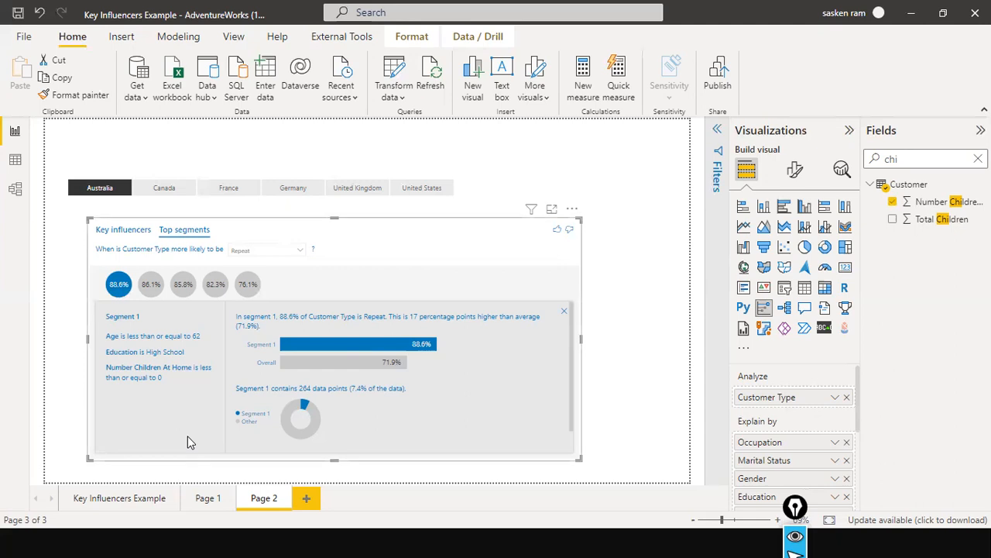
{"action": "left_click", "coordinate": [565, 311]}
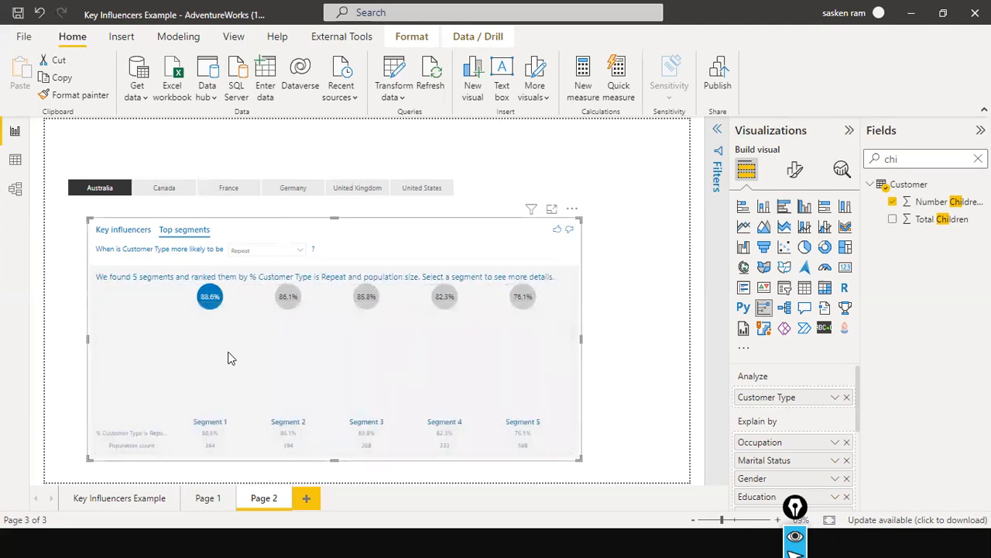
- Examine Australia's key influencers for Repeat customers, check the available Customer Type options, and compare them with the top segments
{"action": "left_click", "coordinate": [114, 233]}
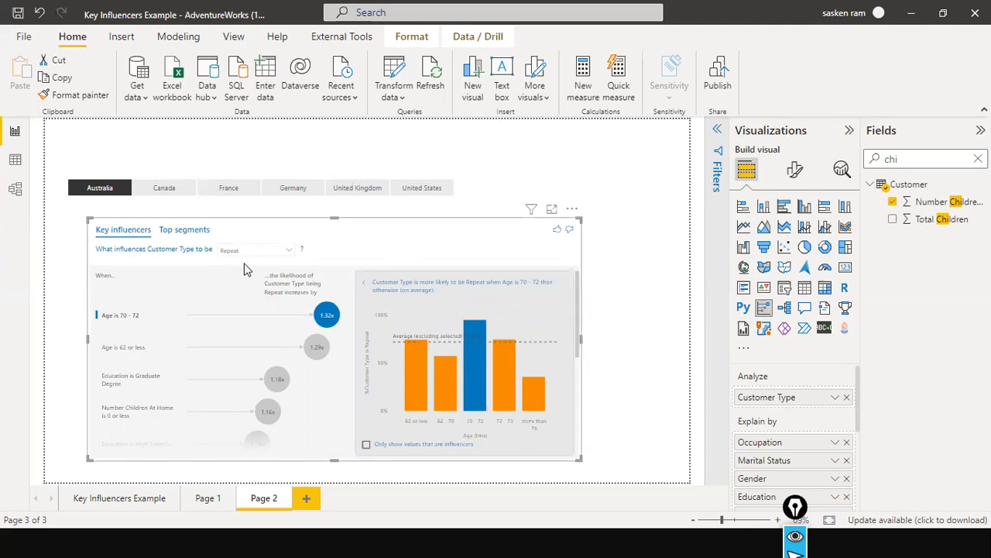
{"action": "left_click", "coordinate": [291, 249]}
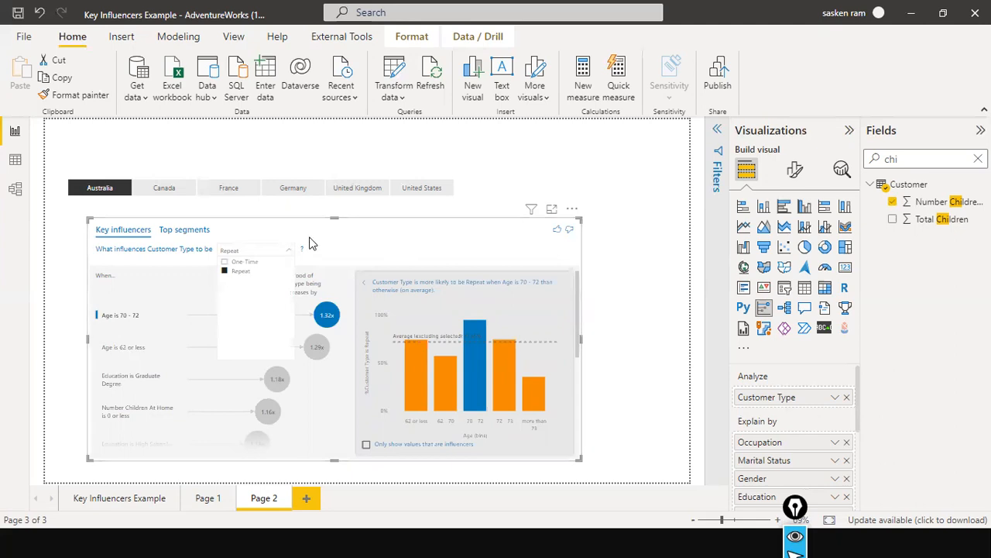
{"action": "left_click", "coordinate": [636, 170]}
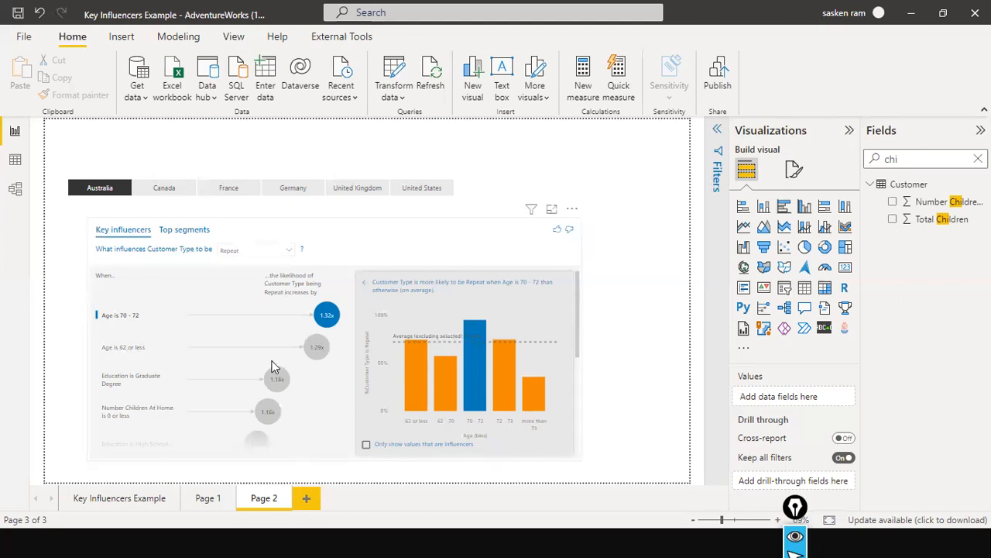
{"action": "left_click", "coordinate": [190, 230]}
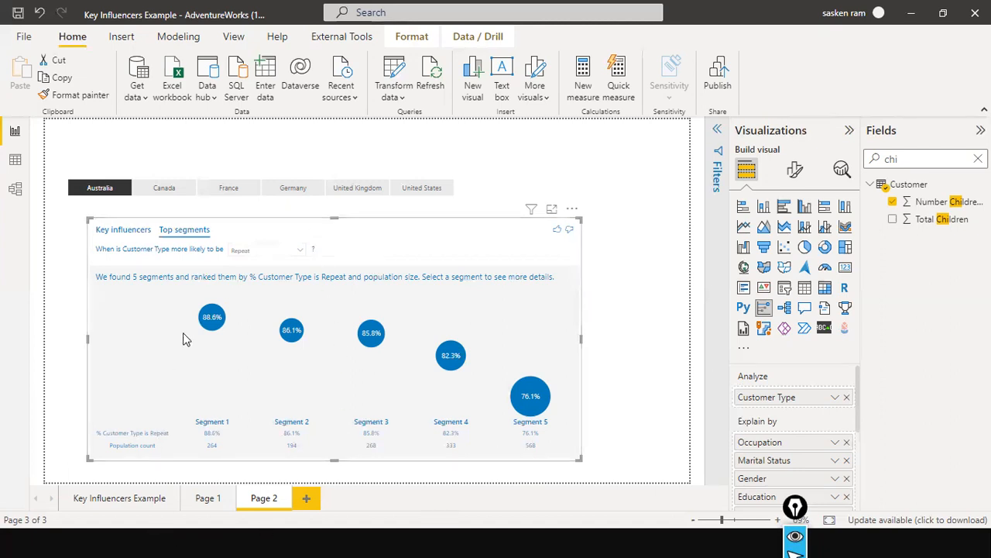
{"action": "left_click", "coordinate": [134, 232]}
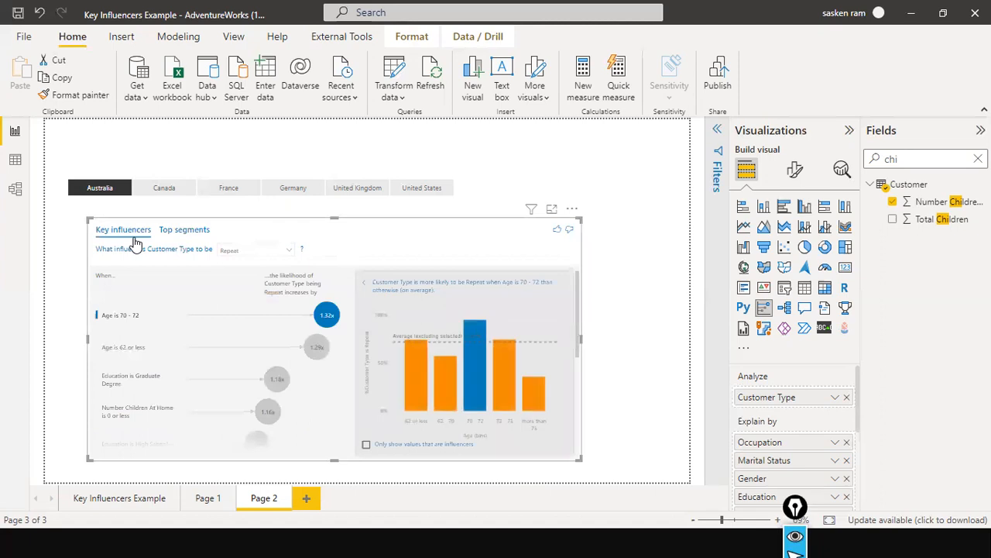